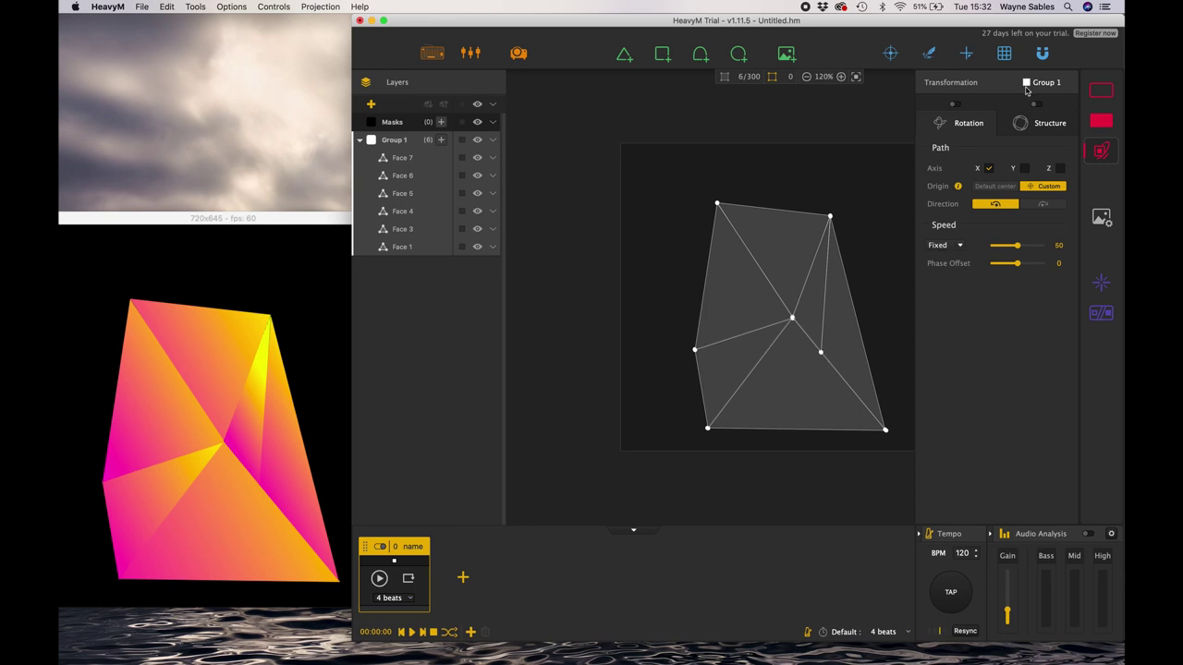
- Enable Group 1's rotation so it spins on the Z axis only, with X and Y unticked
left_click(1094, 124)
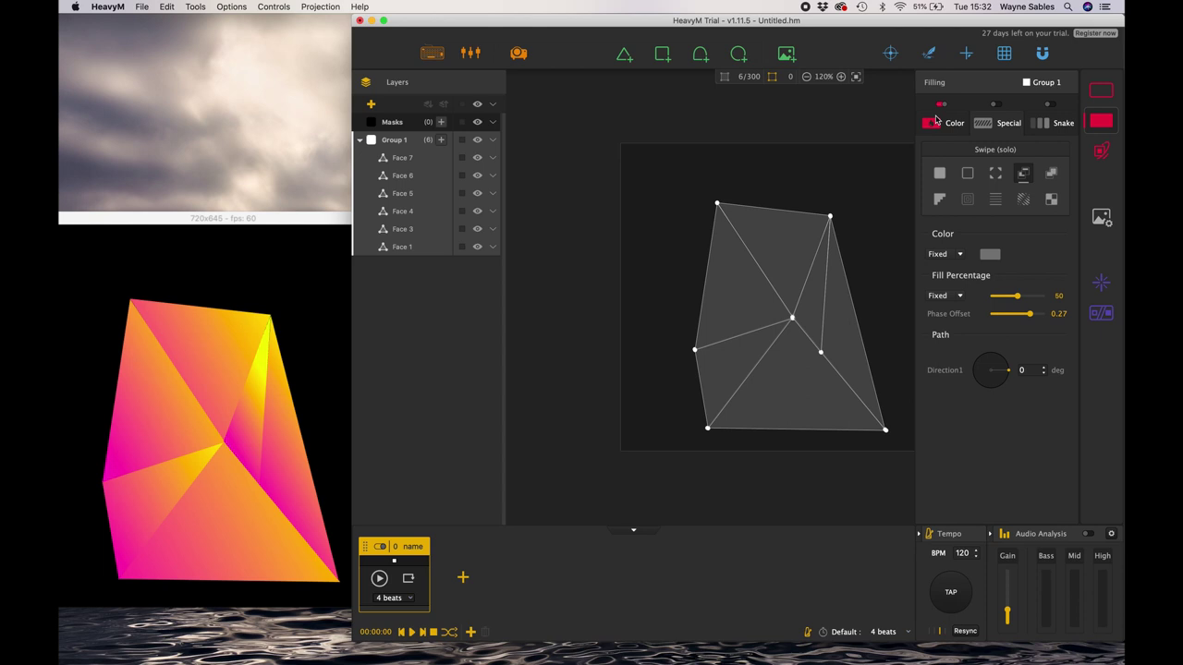
left_click(1098, 151)
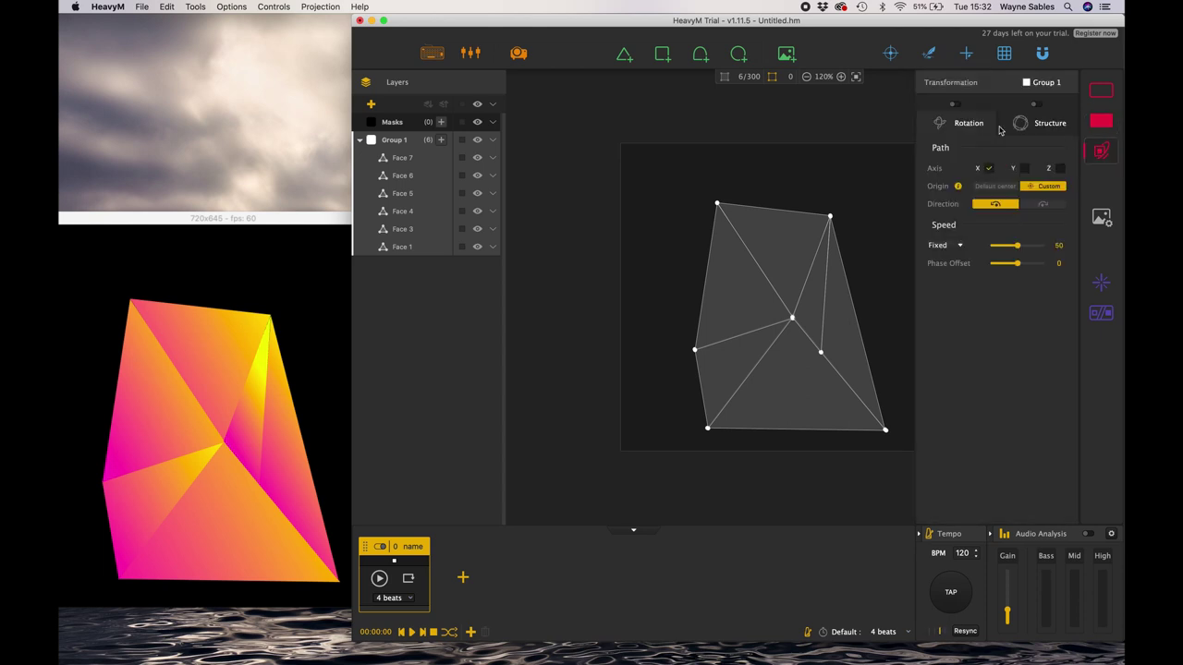
left_click(987, 168)
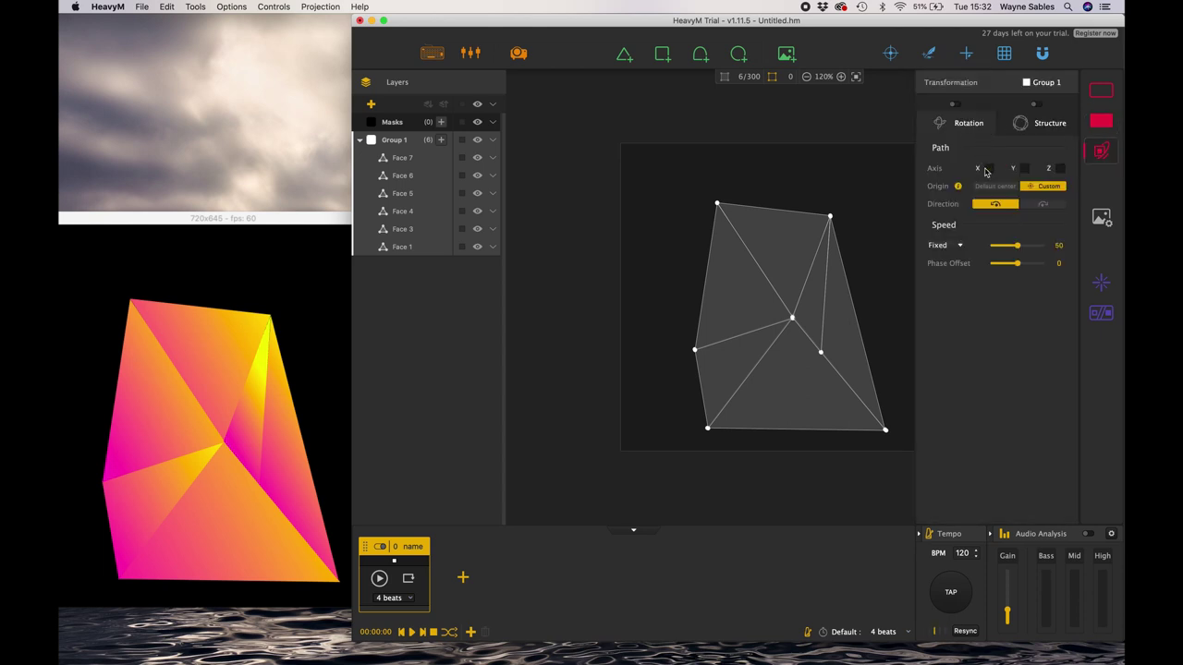
left_click(955, 106)
left_click(989, 169)
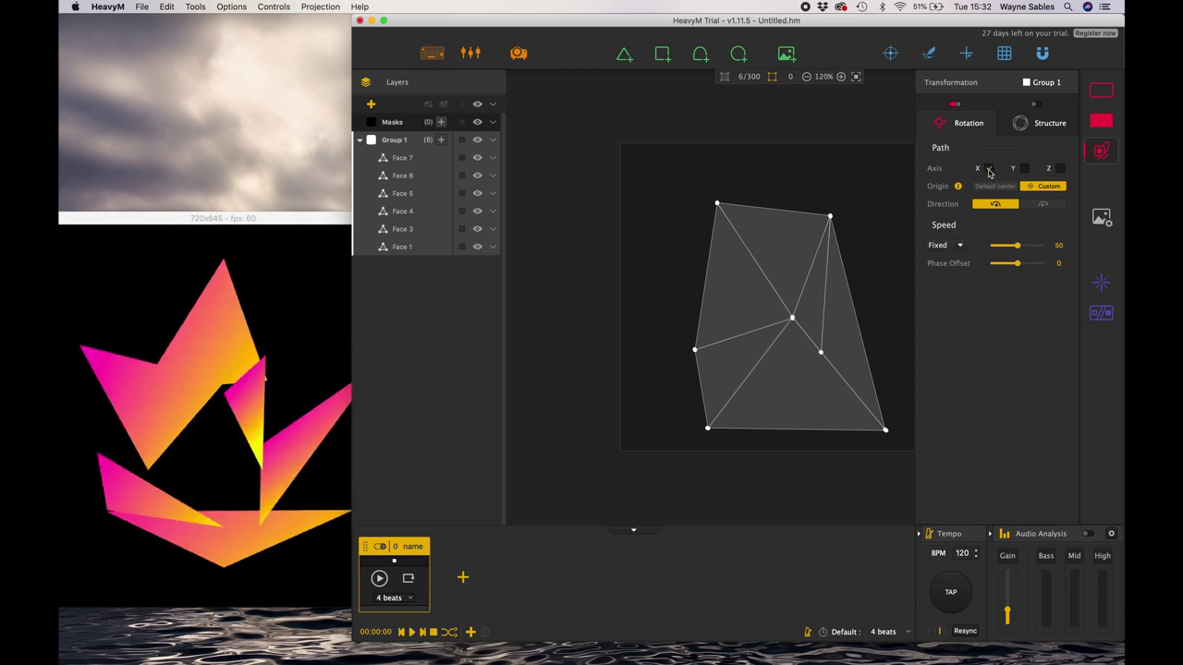
left_click(1024, 169)
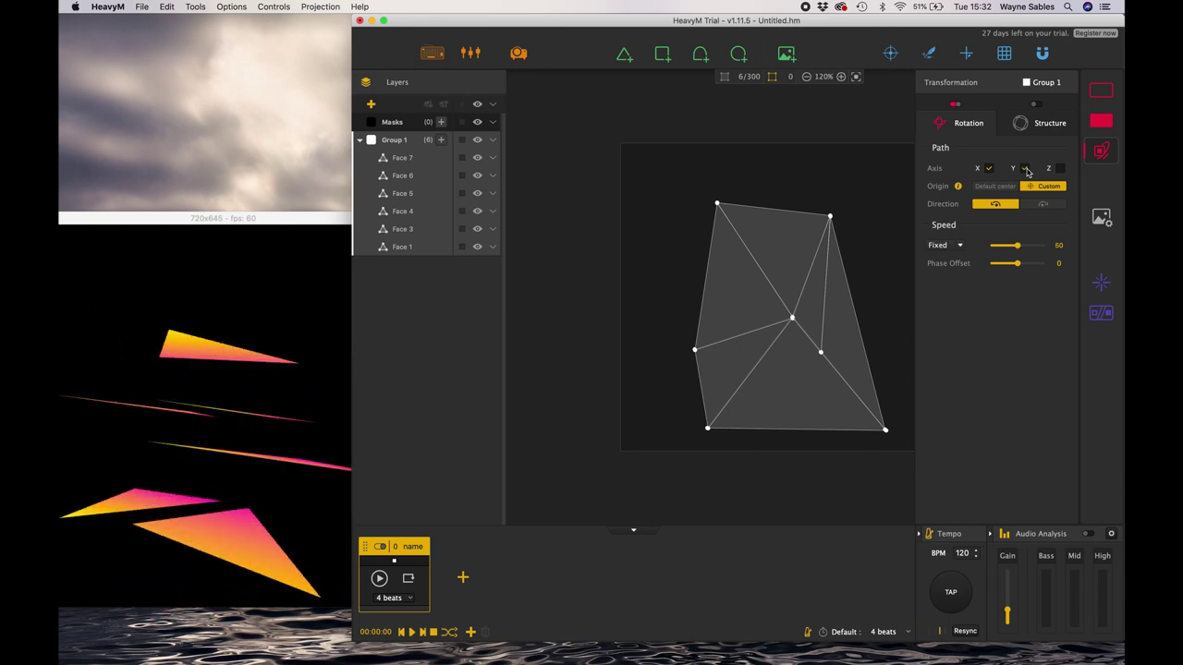
left_click(1060, 169)
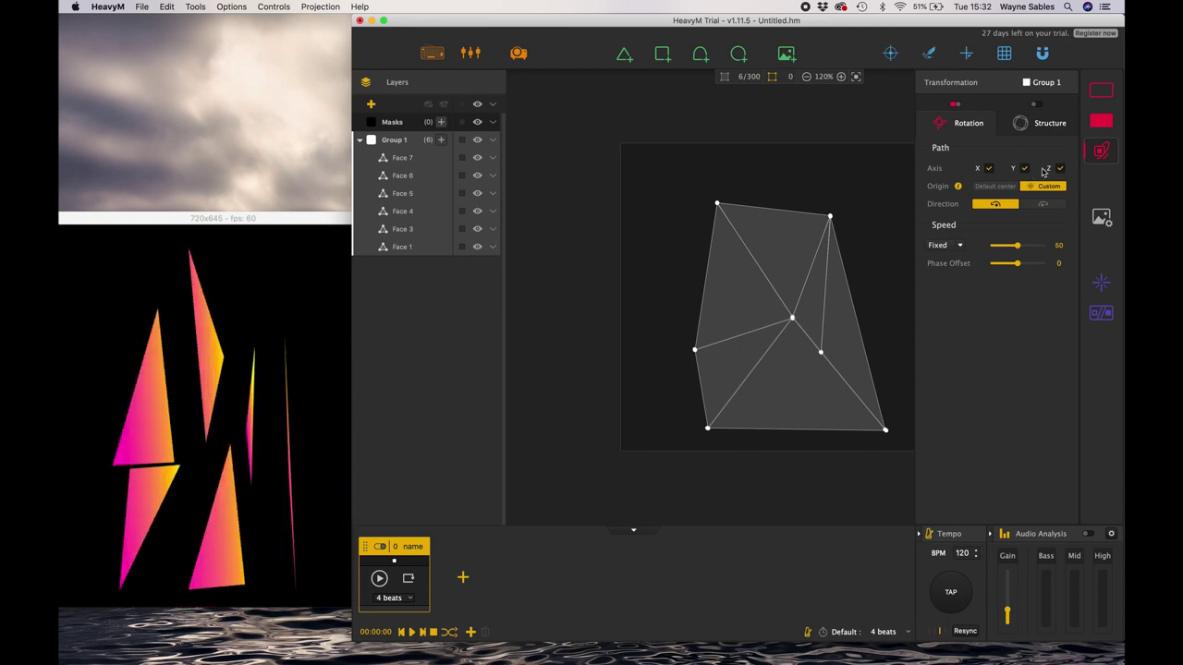
left_click(1025, 169)
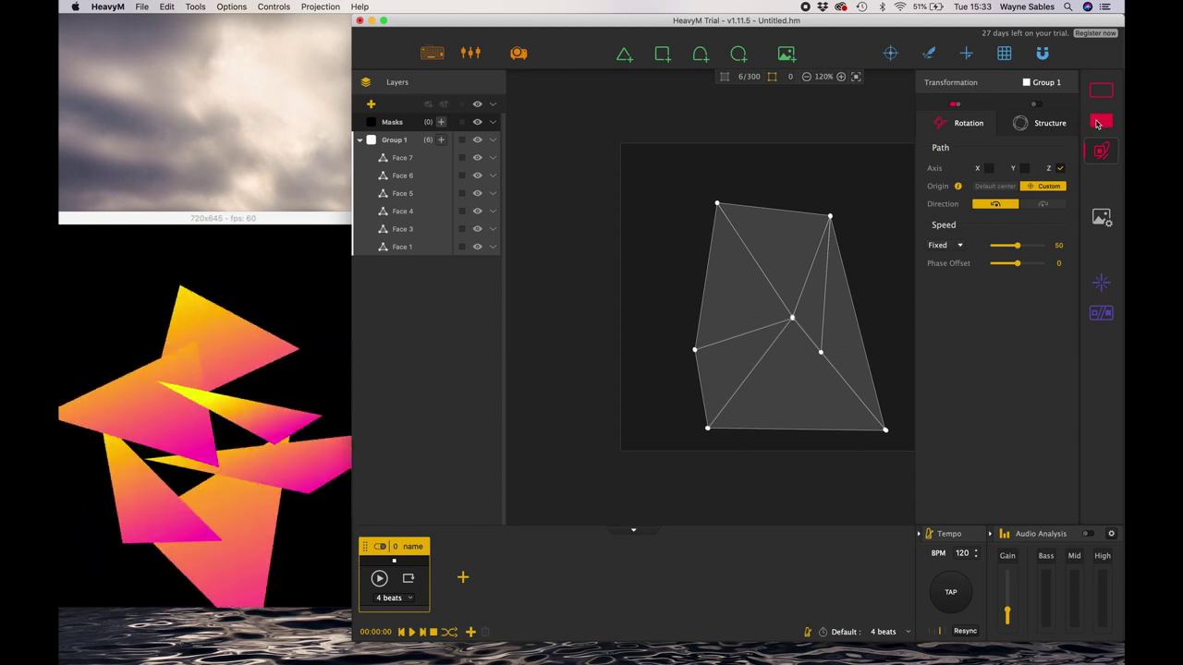
- Fill Group 1 with the Hypnotic special pattern in fixed purple #ac00f8
left_click(1099, 121)
left_click(984, 123)
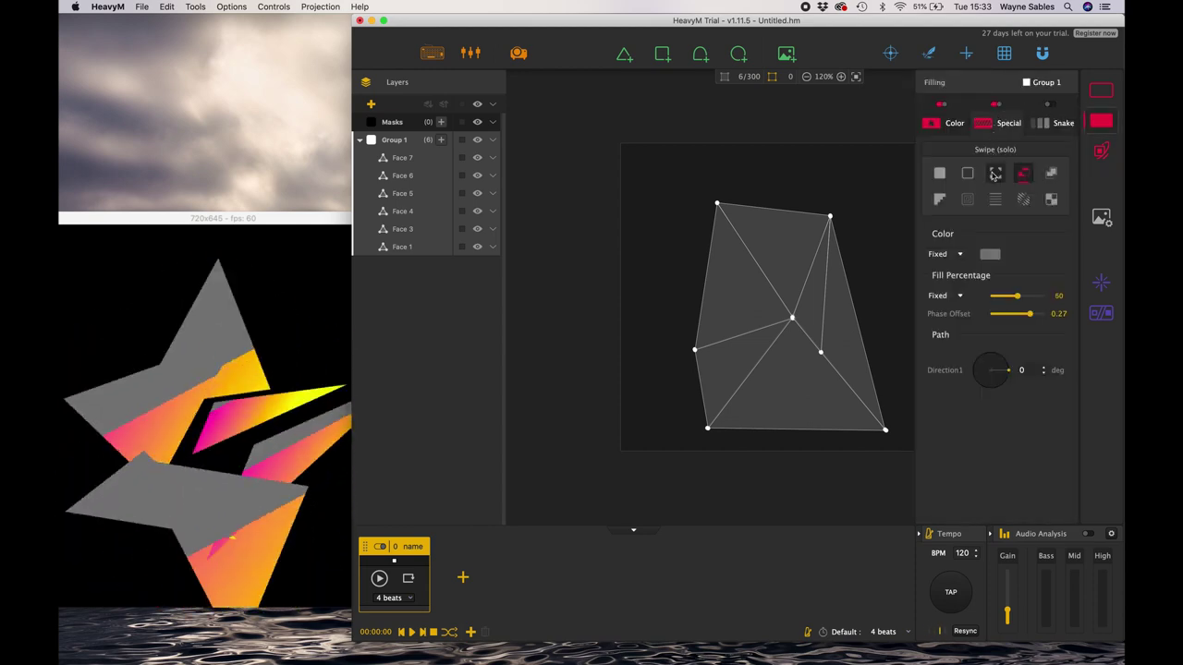
left_click(967, 201)
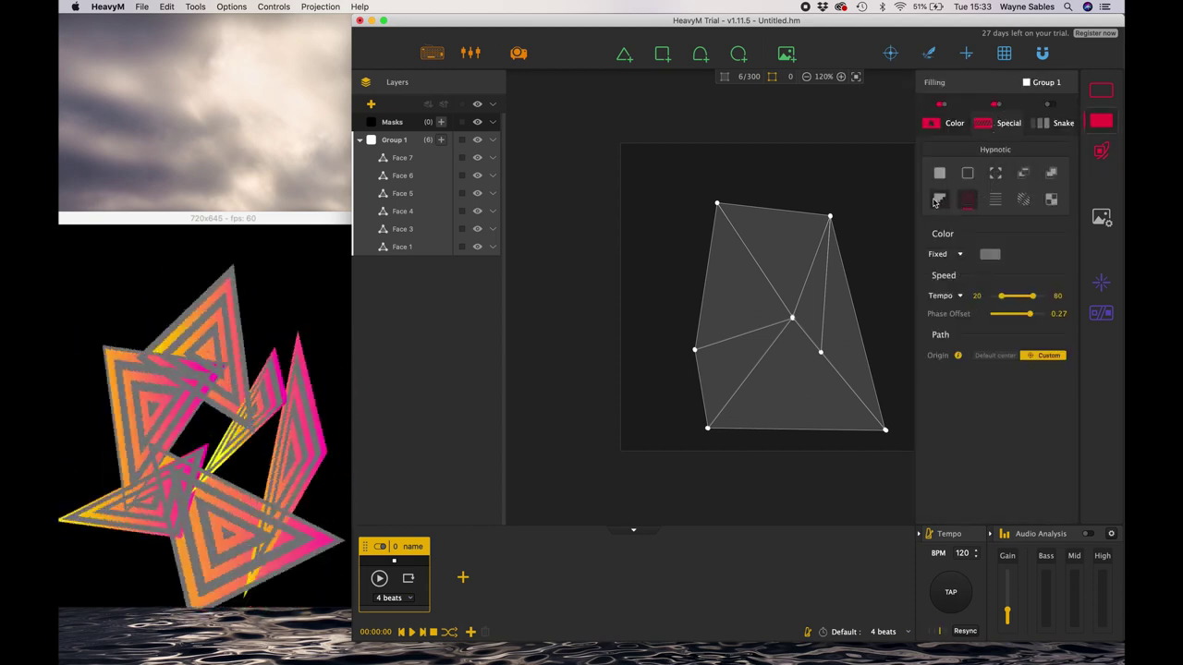
left_click(989, 257)
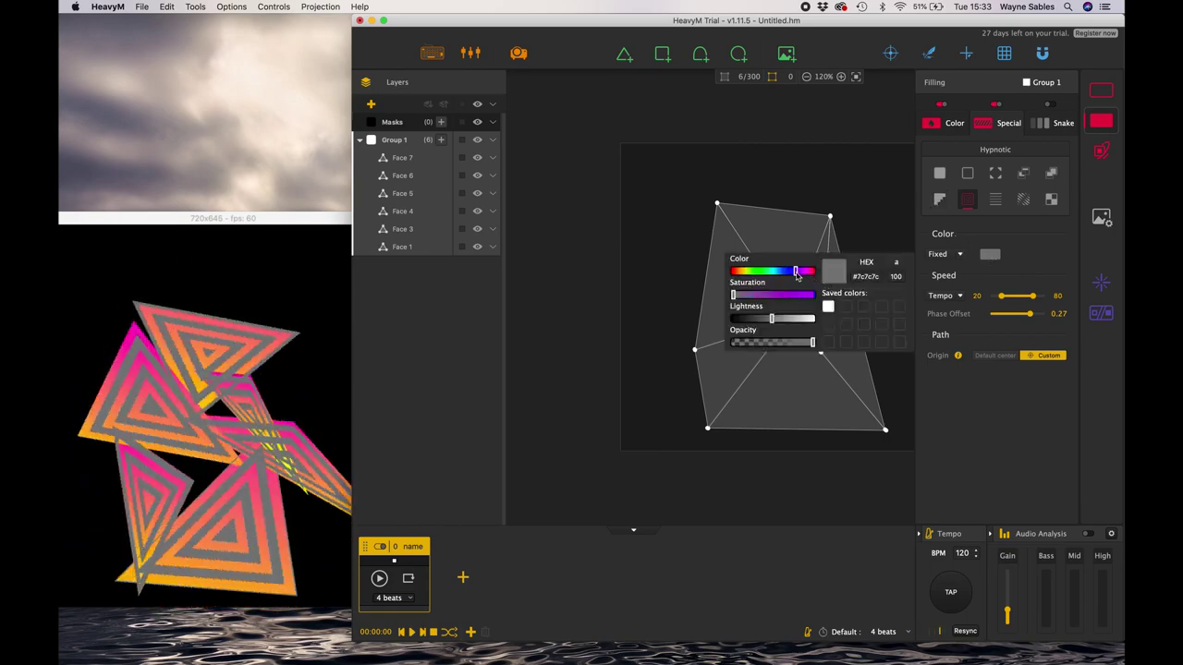
left_click_drag(797, 294, 813, 296)
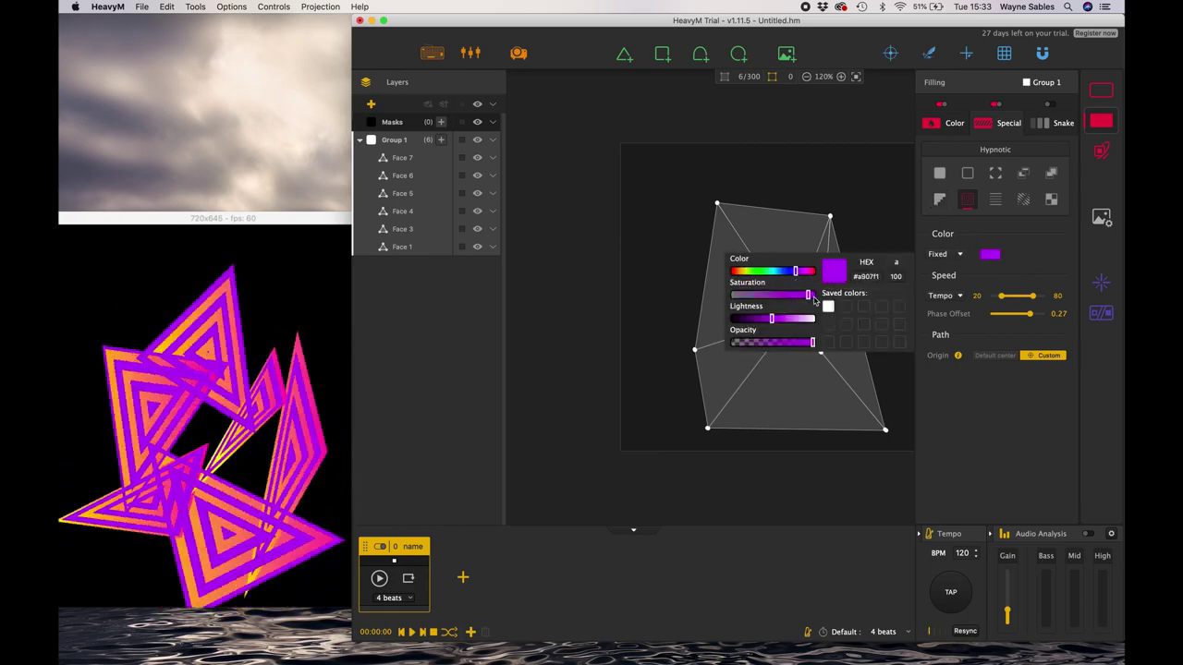
left_click(1018, 273)
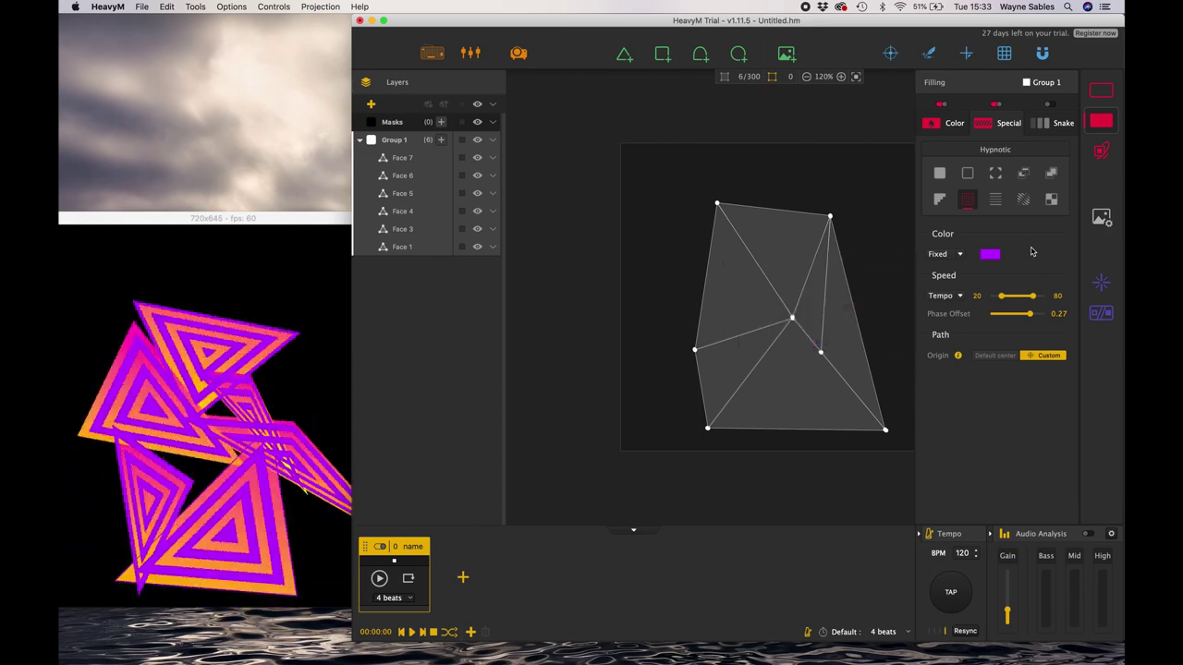
- Reverse Group 1's rotation direction and adjust its rotation speed slider
left_click(1104, 148)
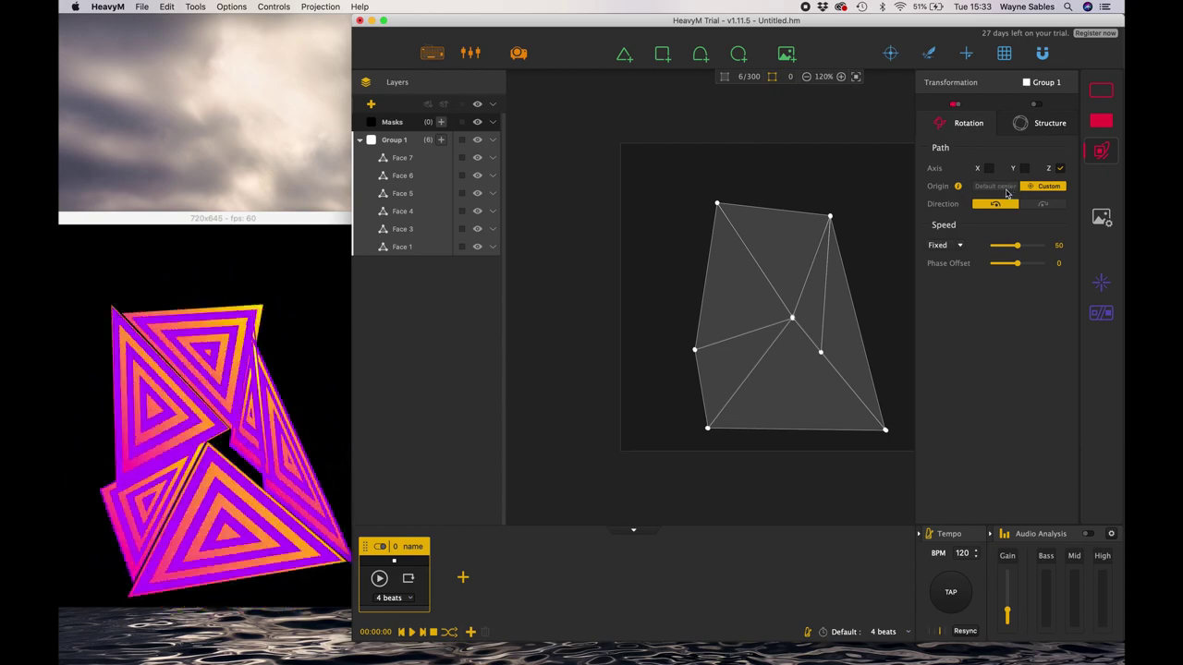
left_click(1044, 205)
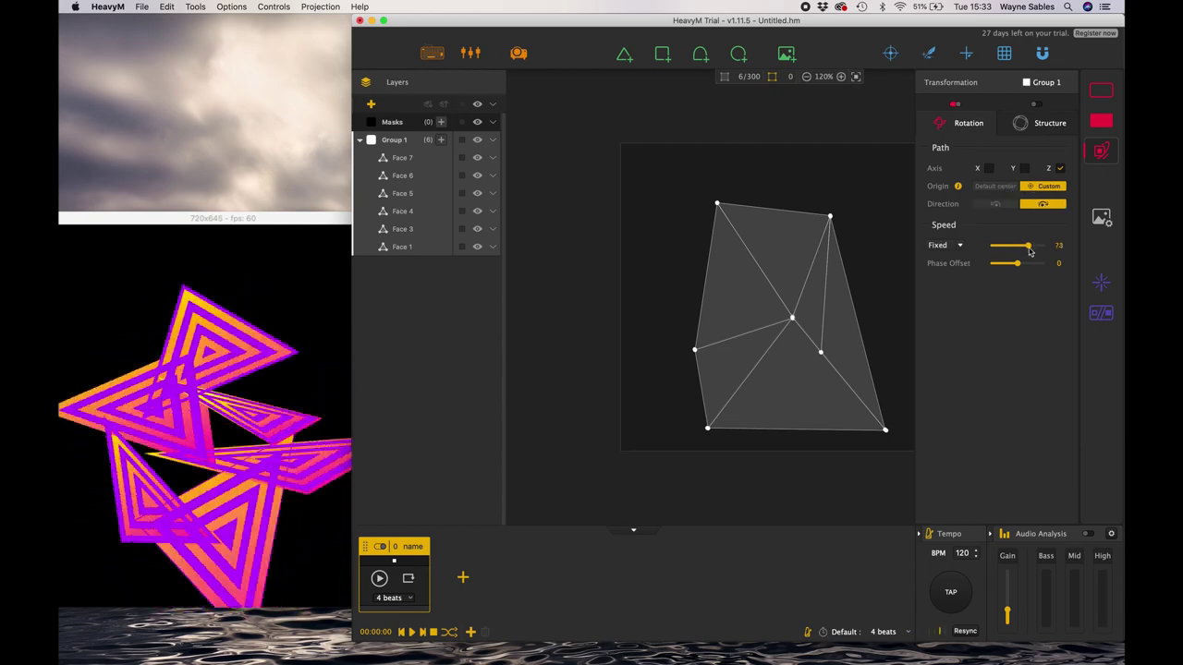
left_click_drag(1016, 246, 998, 267)
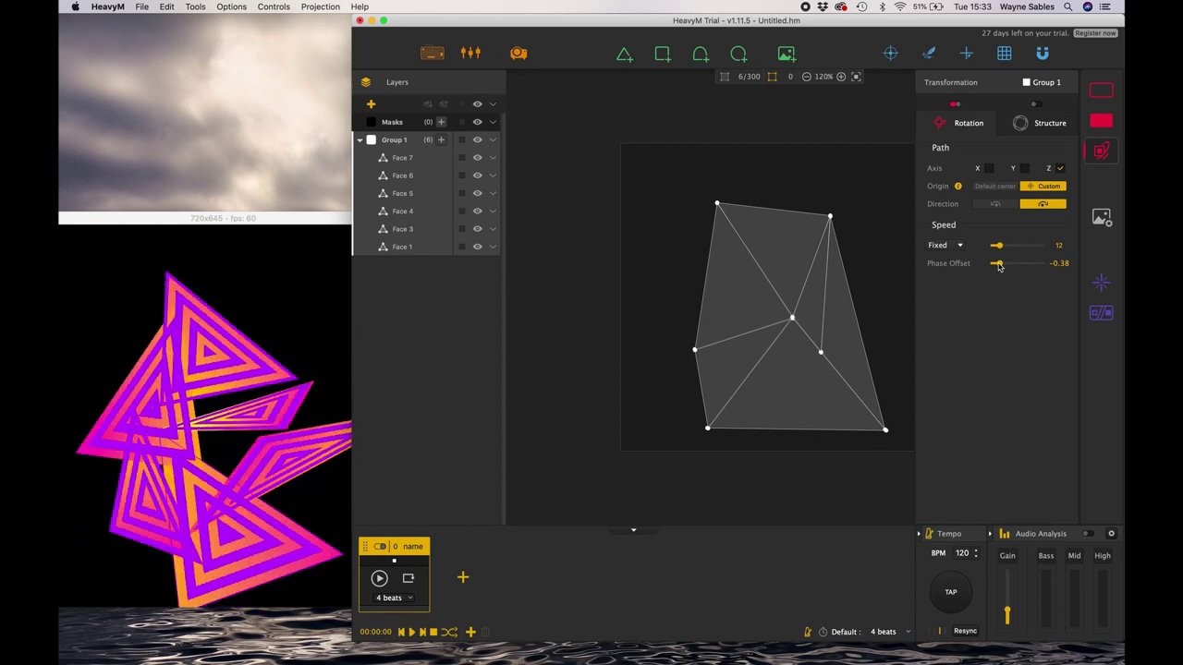
- Switch rotation off and enable the structure effect, trying Wire Frame then Round Trip
left_click(954, 105)
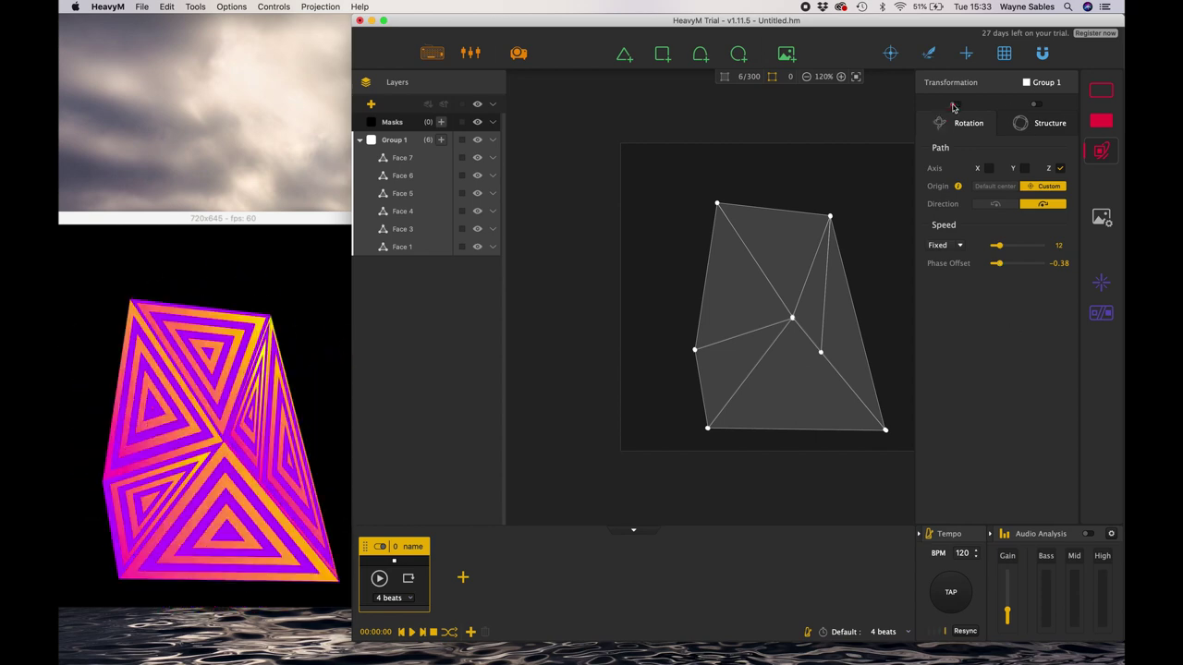
left_click(1036, 104)
left_click(1044, 123)
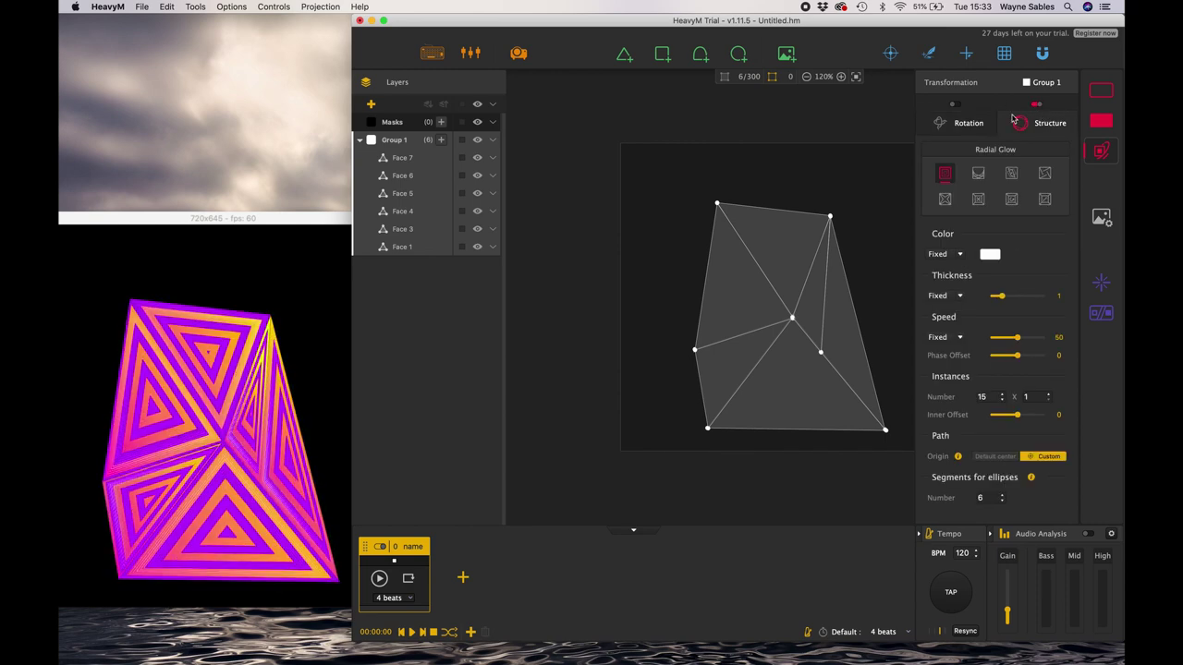
left_click(977, 175)
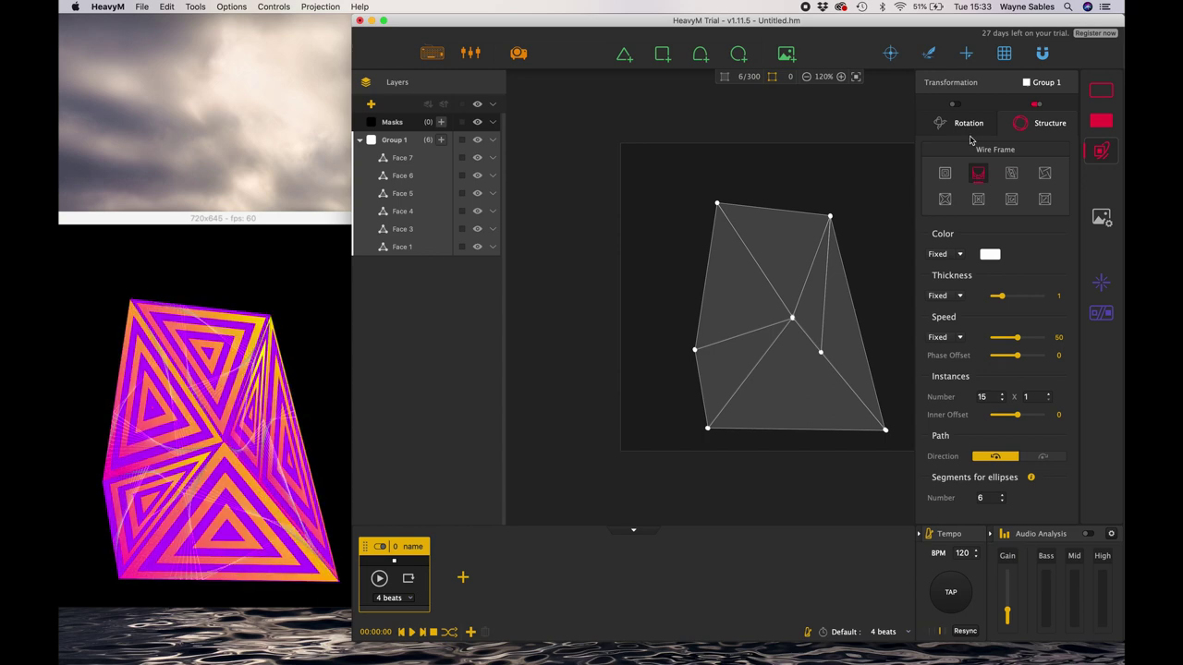
left_click(1010, 175)
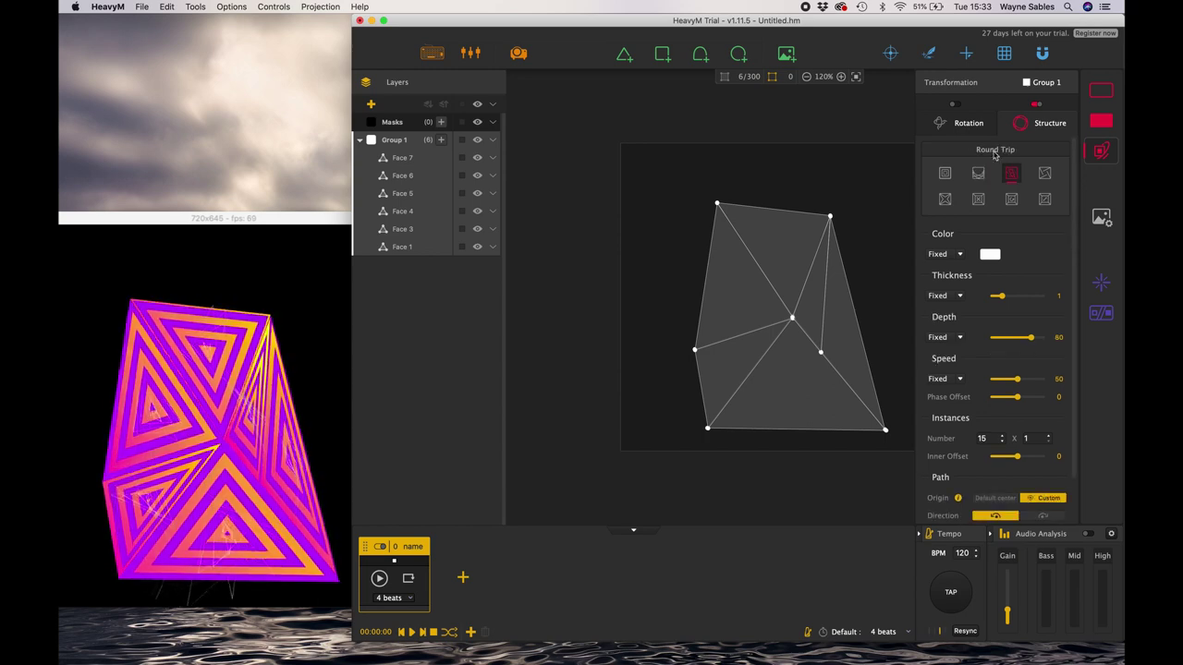
left_click(1105, 122)
- Turn off the Special and Color fills on Group 1
left_click(995, 104)
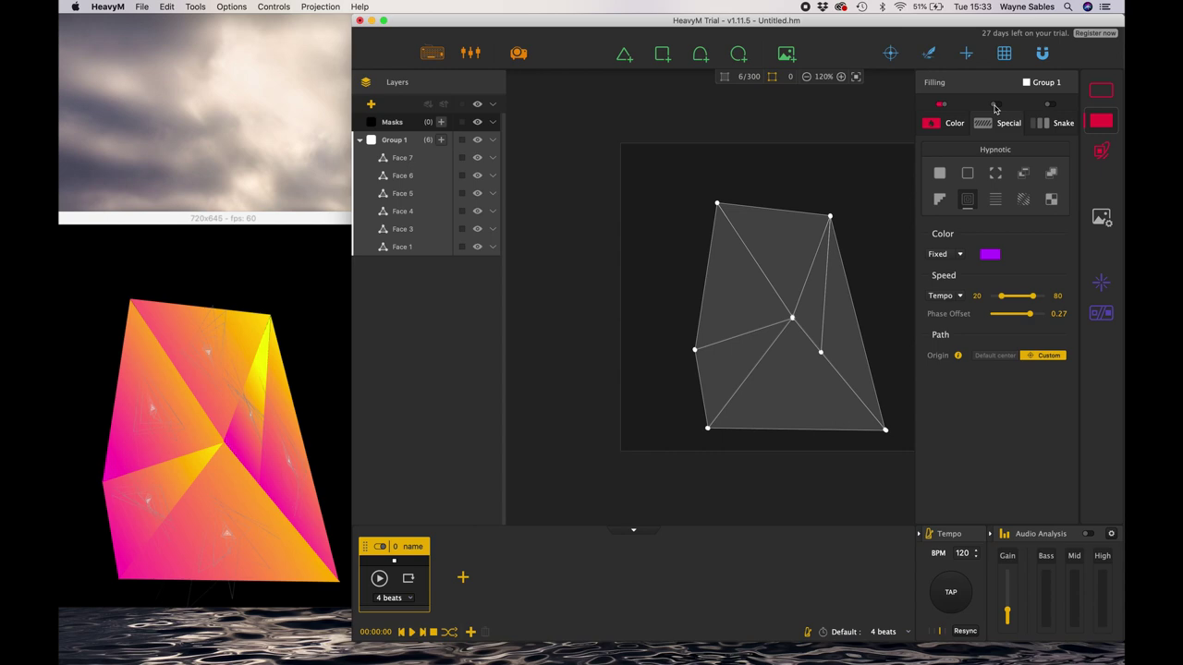
left_click(940, 104)
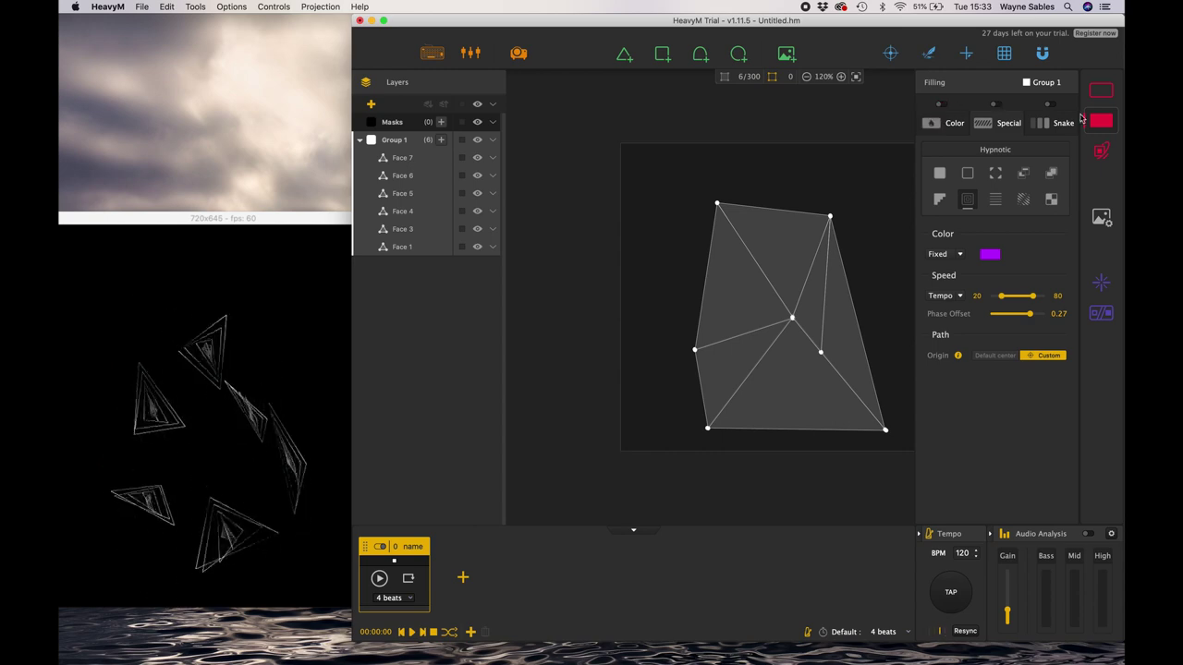
left_click(1104, 154)
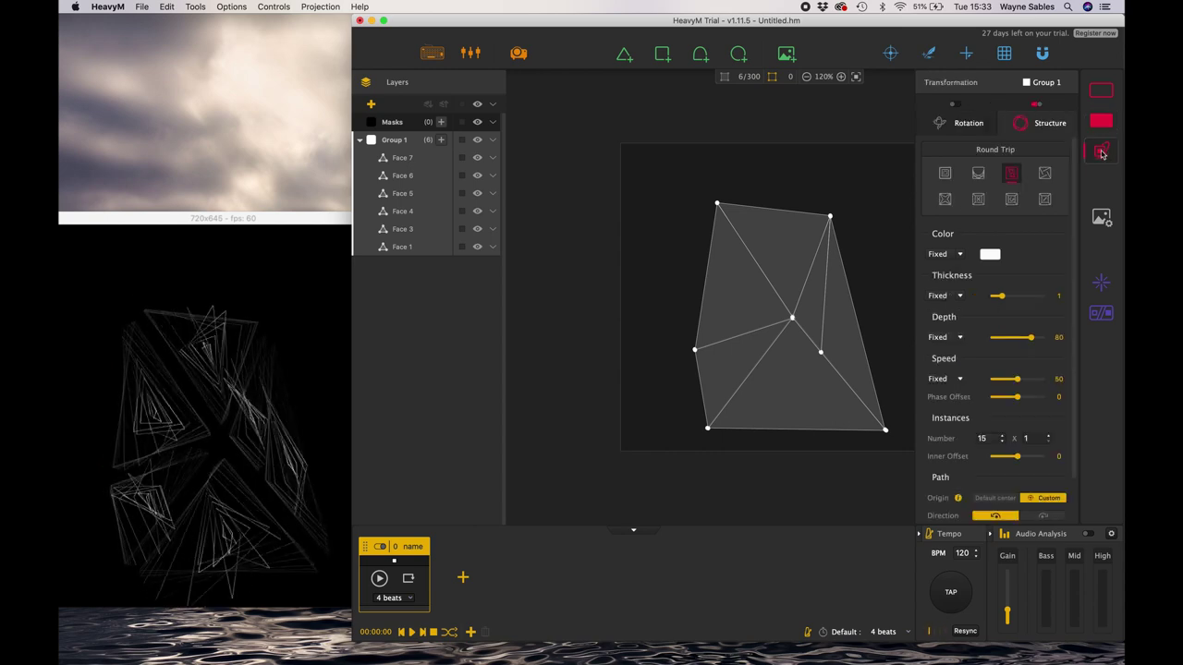
- Apply the Origami structure style with fixed white lines at thickness 3
left_click(1044, 174)
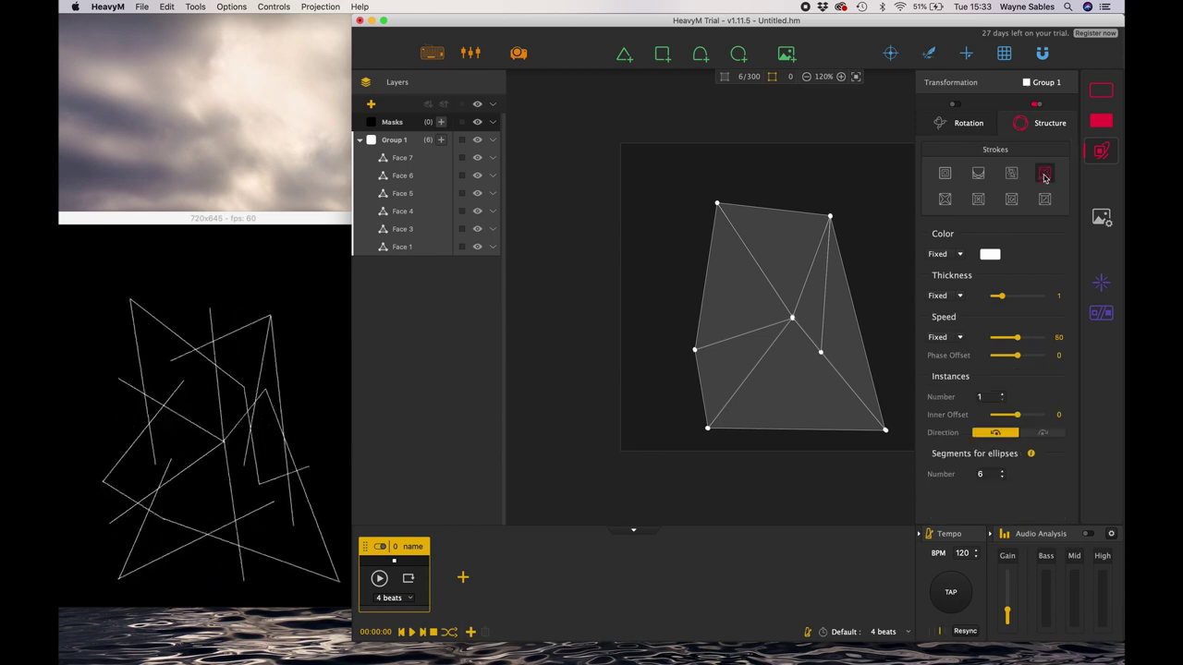
left_click(961, 256)
left_click(953, 273)
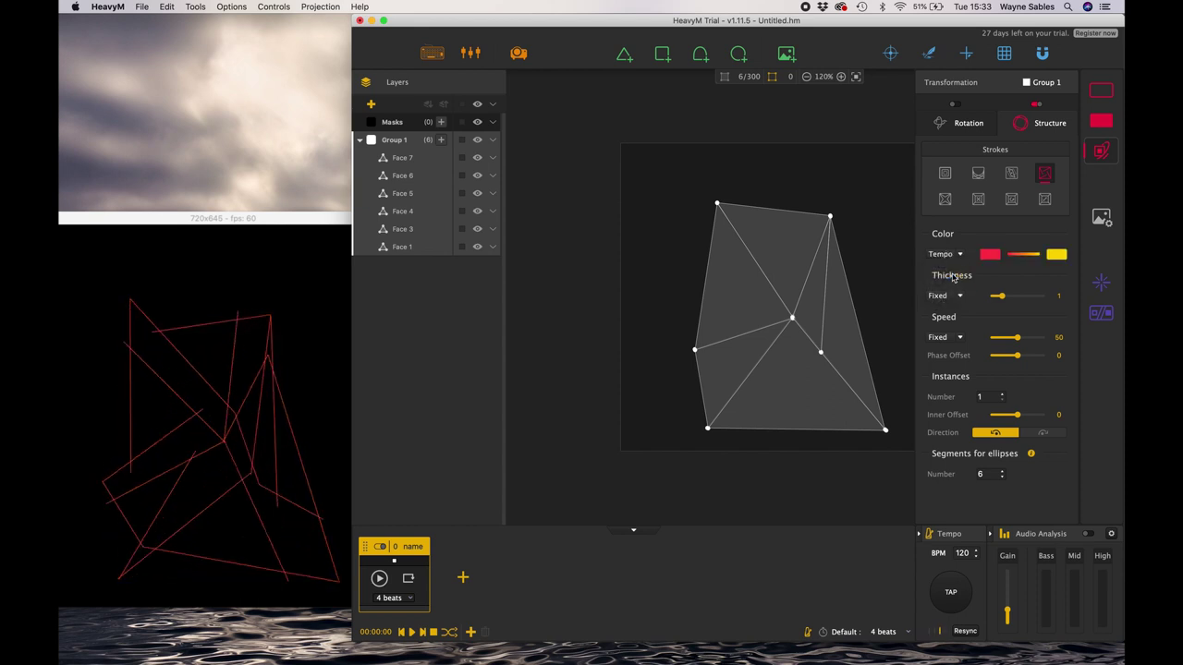
left_click(955, 258)
left_click(951, 259)
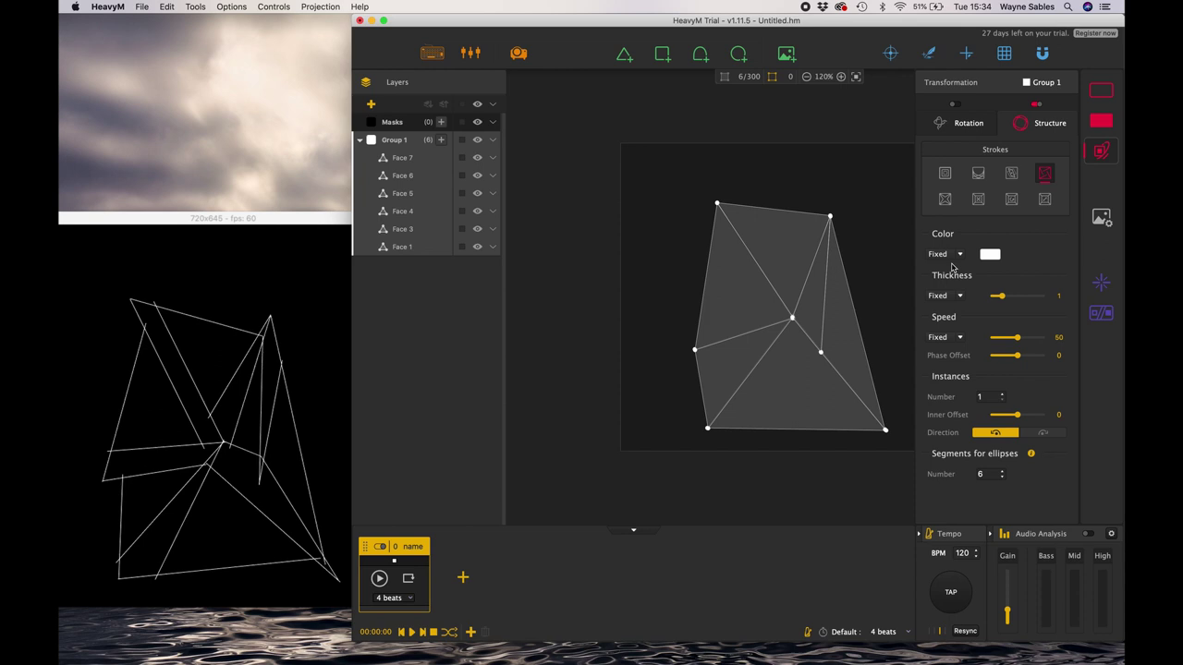
left_click_drag(1001, 297, 1018, 298)
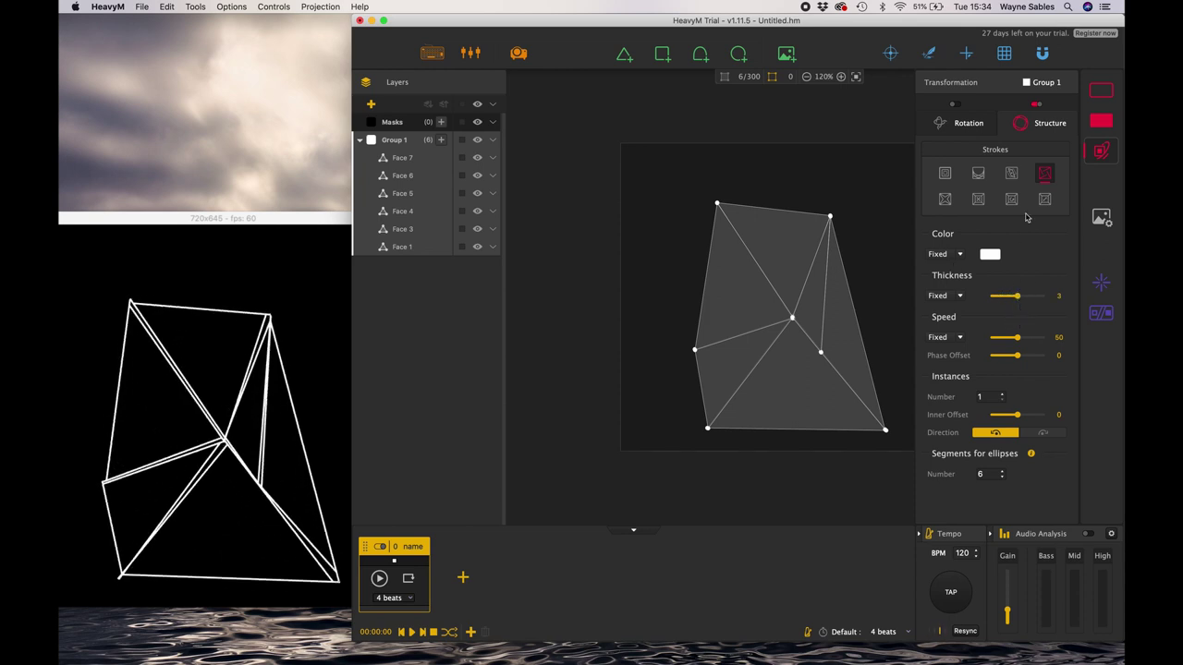
left_click(945, 200)
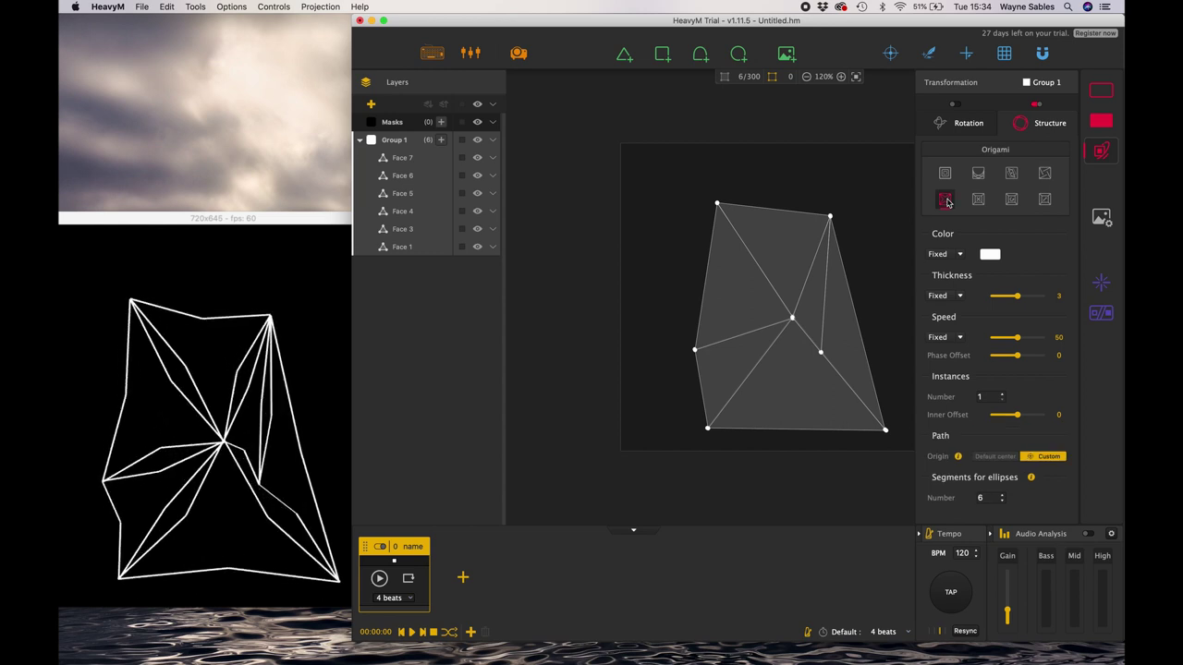
- Briefly enable X-axis rotation on Group 1, then clear it and switch rotation off
left_click(963, 126)
left_click(988, 168)
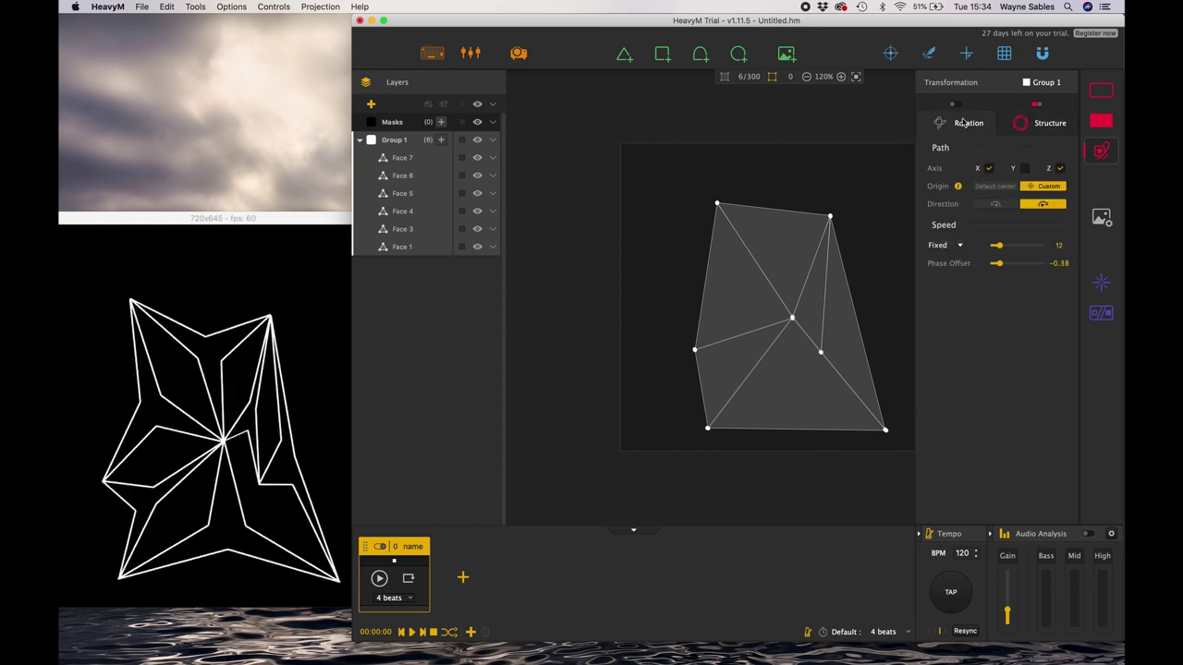
left_click(955, 105)
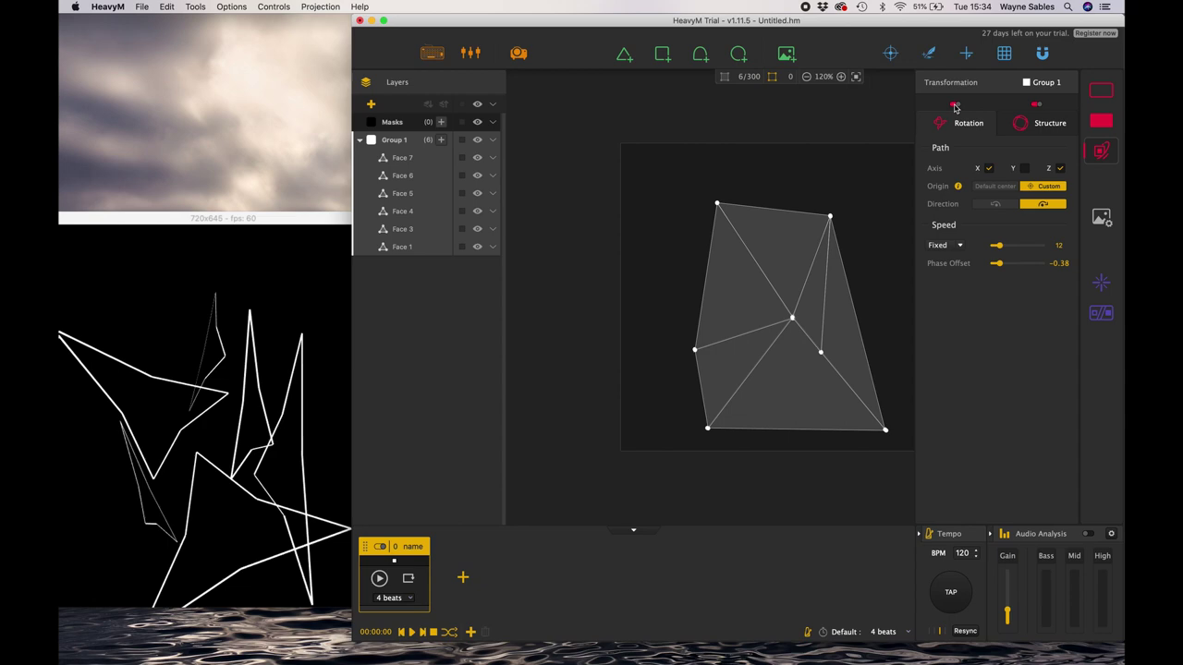
left_click(989, 169)
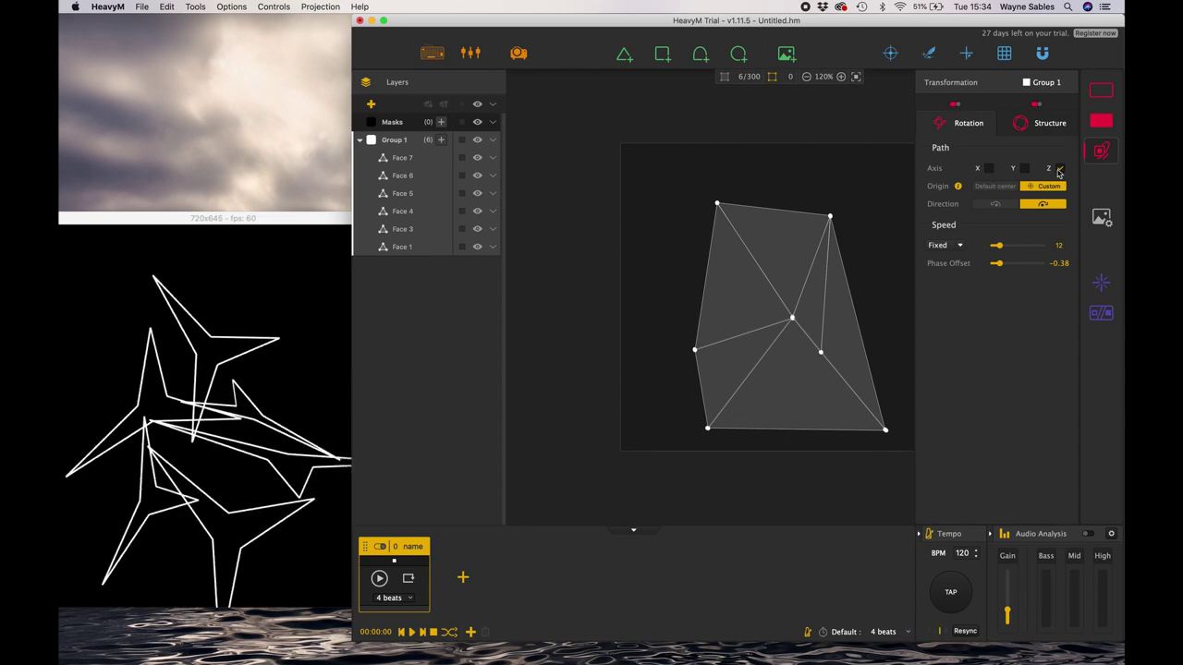
left_click(954, 105)
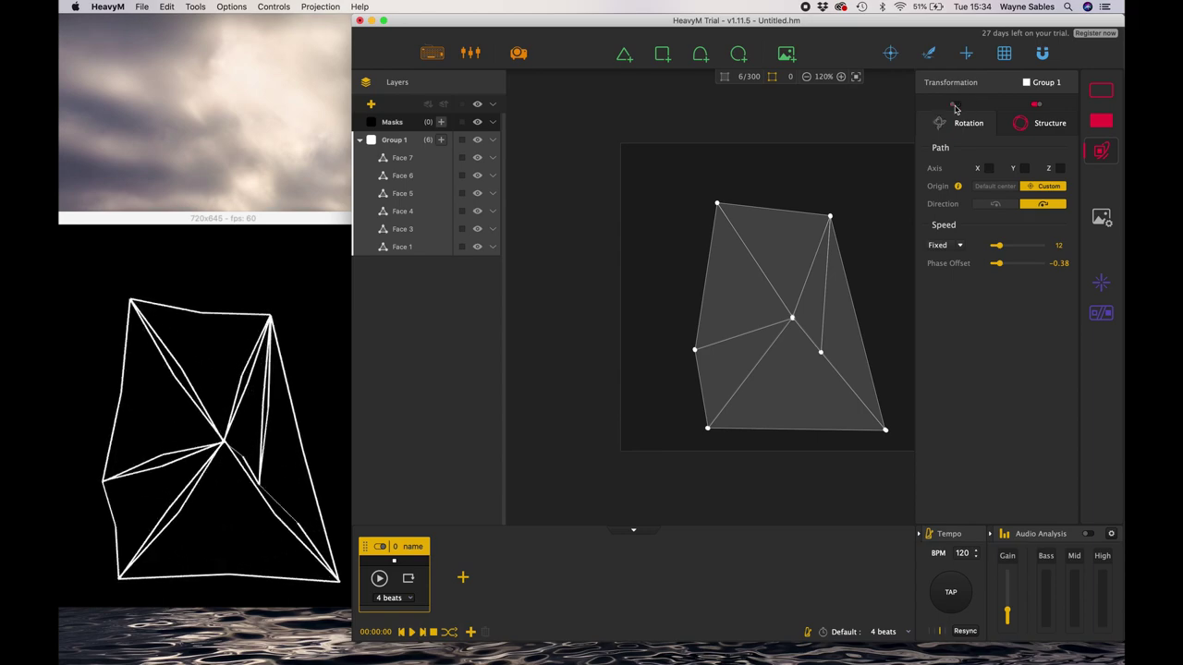
left_click(1099, 119)
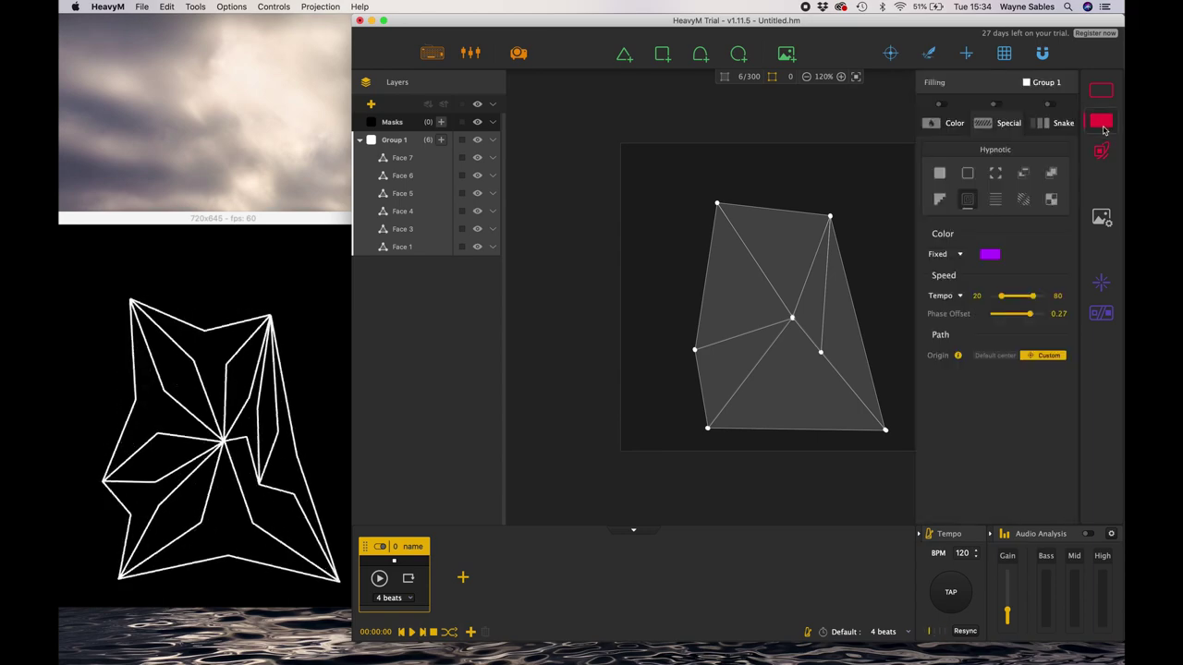
- Toggle the Special and Color fills on and off, then enable the Snake filling
left_click(996, 106)
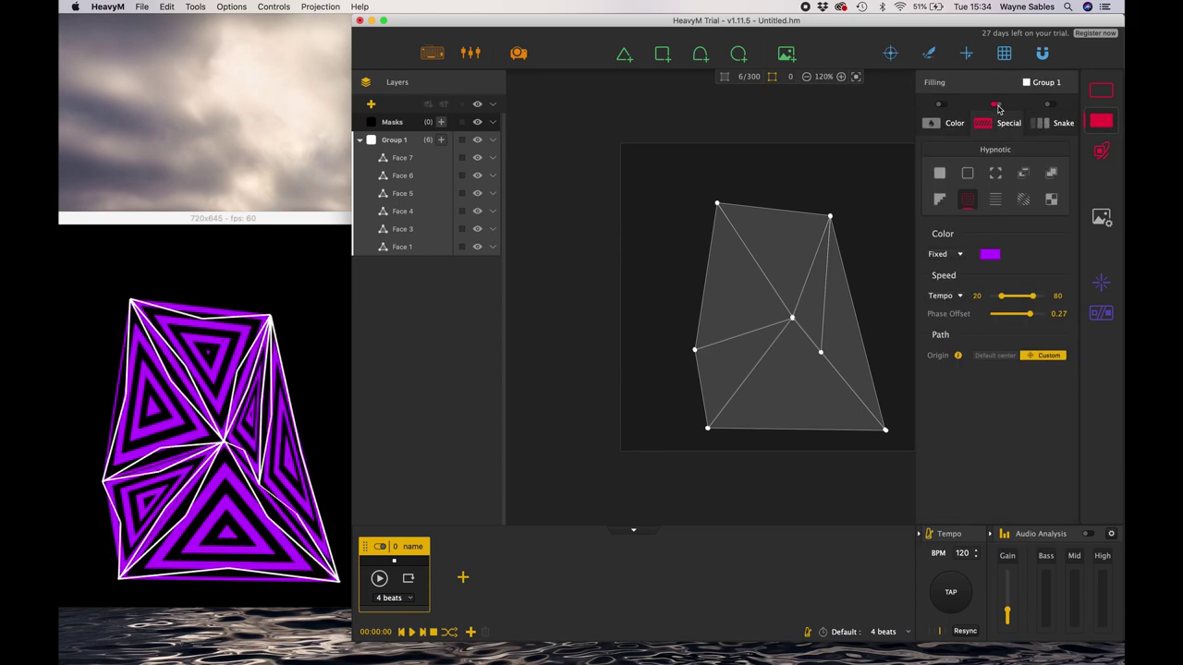
left_click(996, 106)
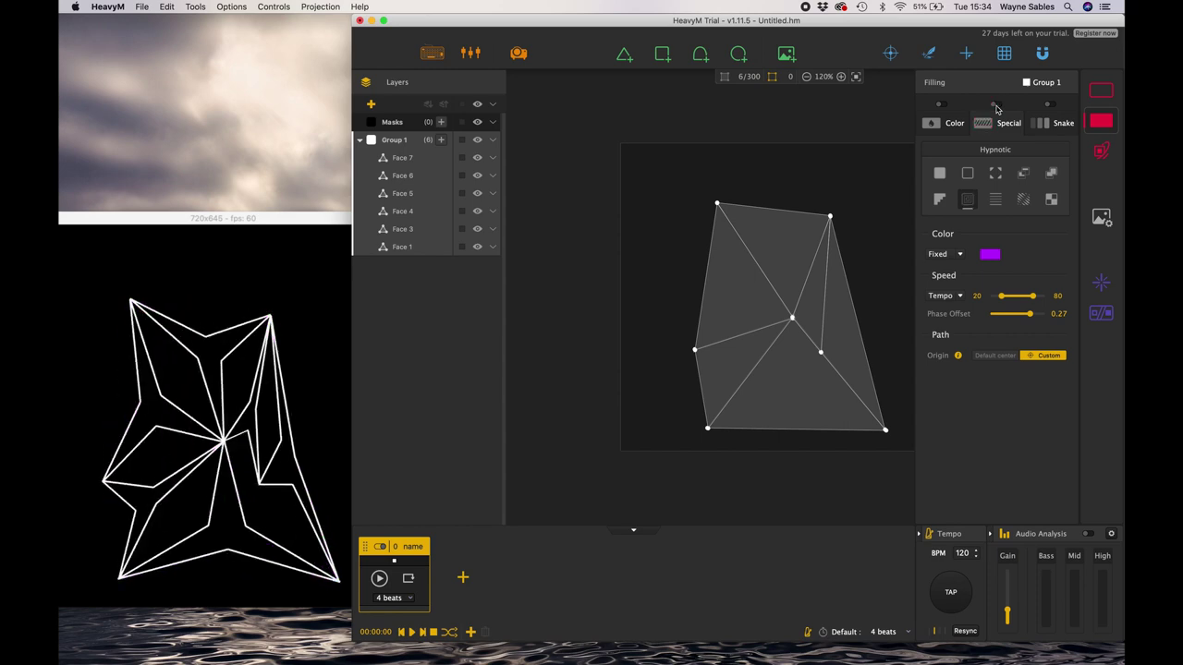
left_click(941, 105)
left_click(941, 105)
left_click(1050, 105)
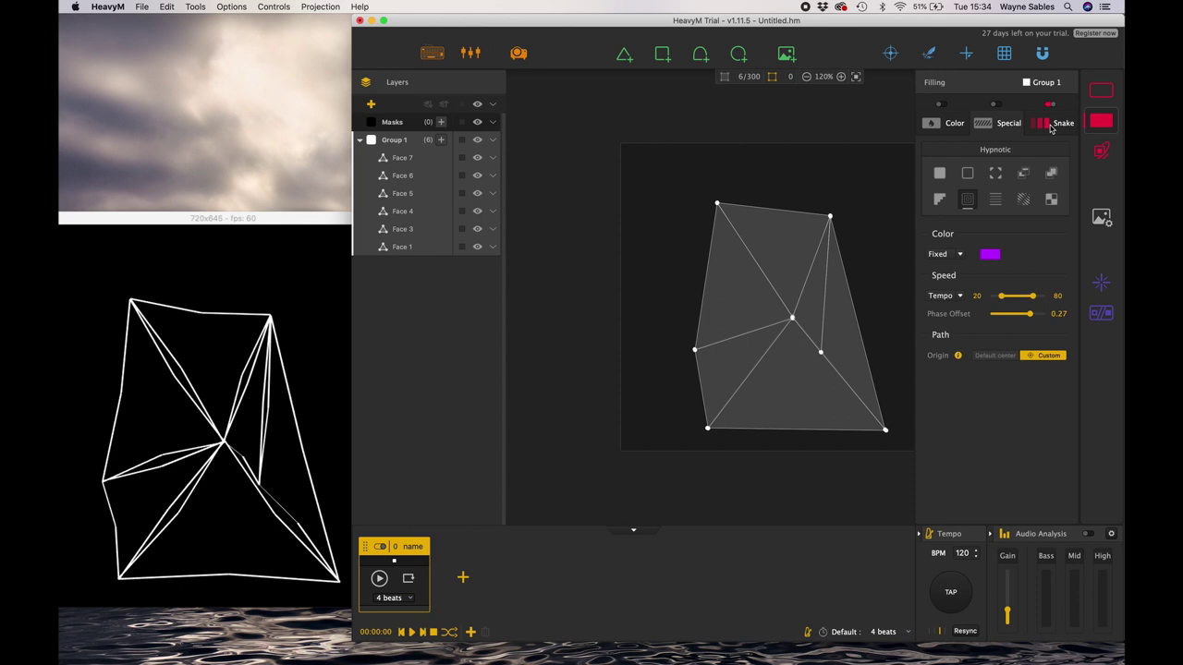
- Draw and validate a custom snake path across the faces, then add colour filling
left_click(1050, 125)
left_click(1020, 192)
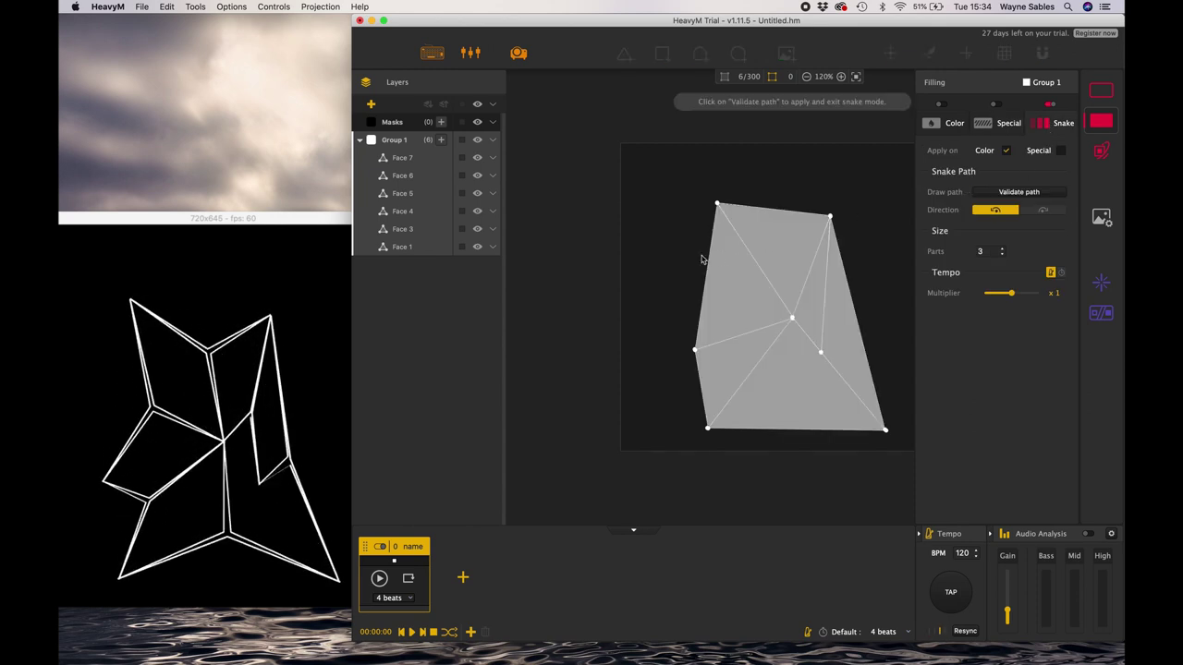
mouse_move(667, 248)
left_mouse_down()
mouse_move(717, 286)
mouse_move(735, 352)
mouse_move(794, 270)
mouse_move(812, 313)
mouse_move(771, 366)
mouse_move(784, 381)
mouse_move(864, 315)
left_mouse_up()
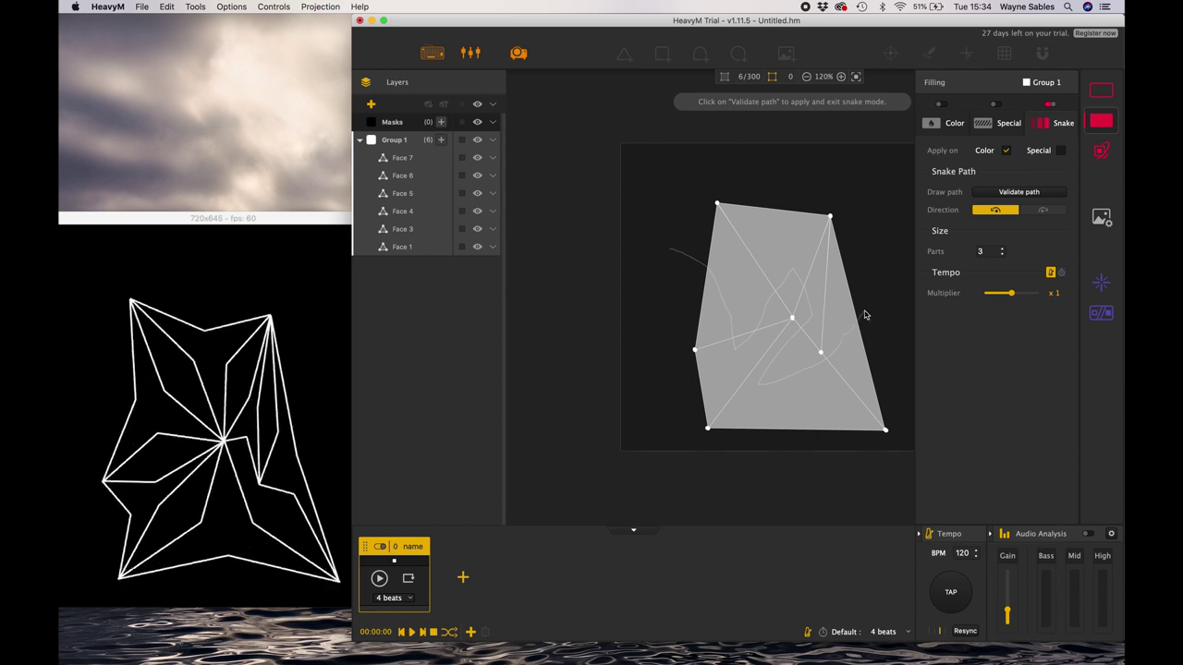
left_click(1016, 192)
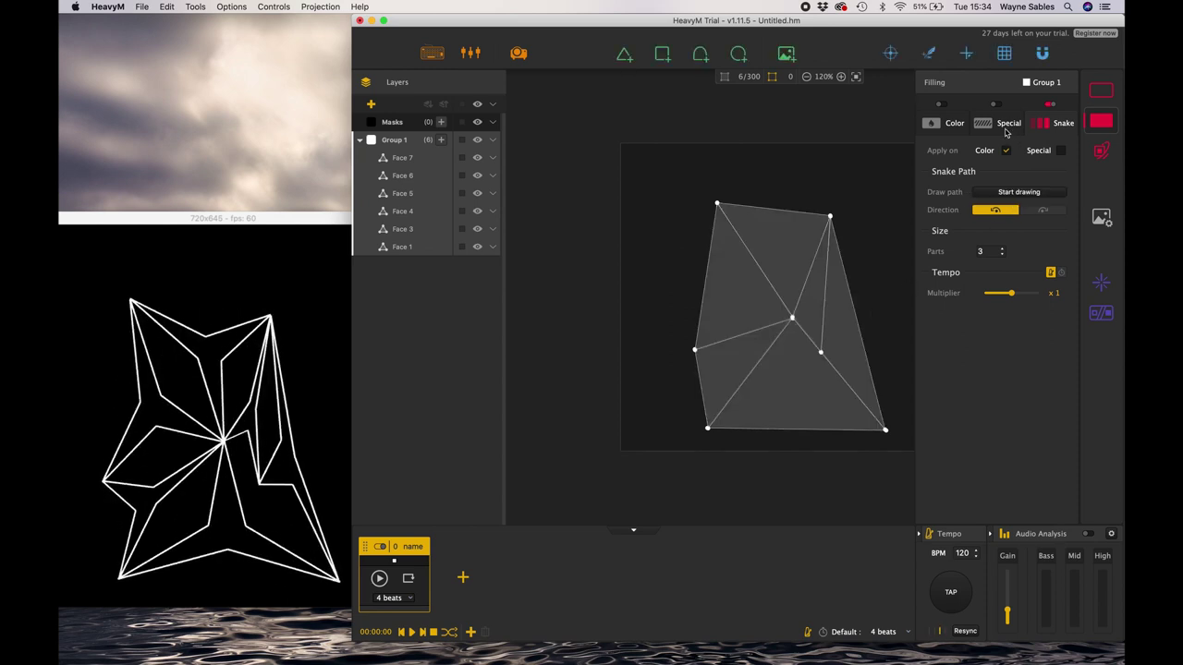
left_click(941, 105)
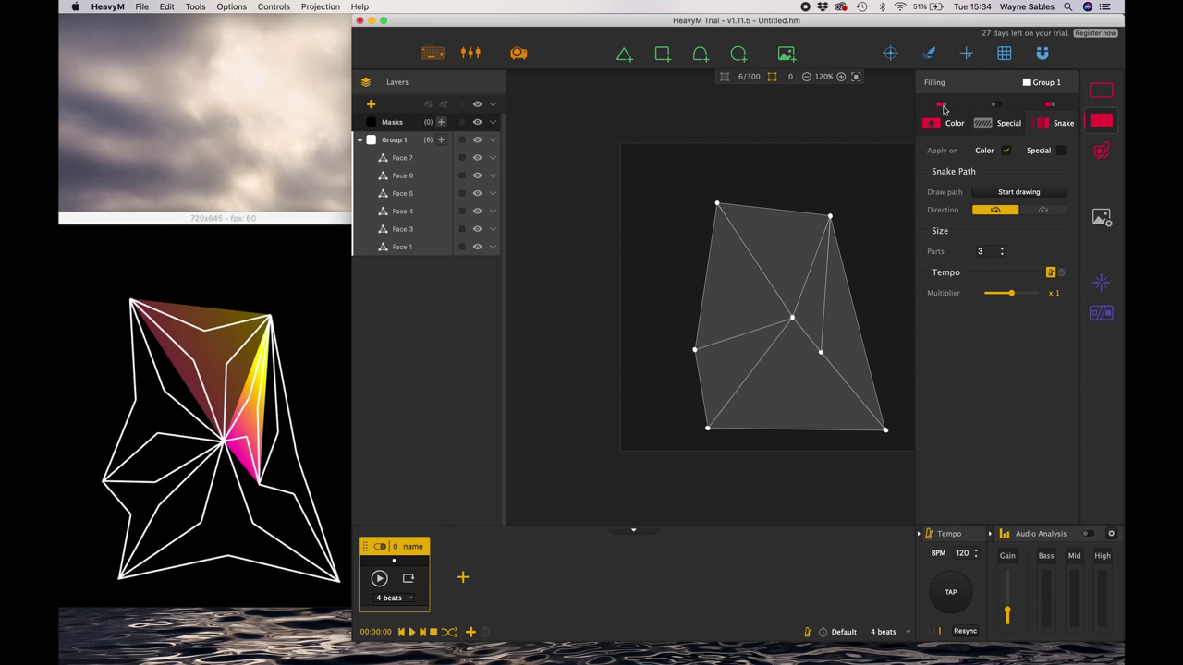
- Switch colour filling off and apply the Radial Glow structure effect
left_click(941, 105)
left_click(1101, 149)
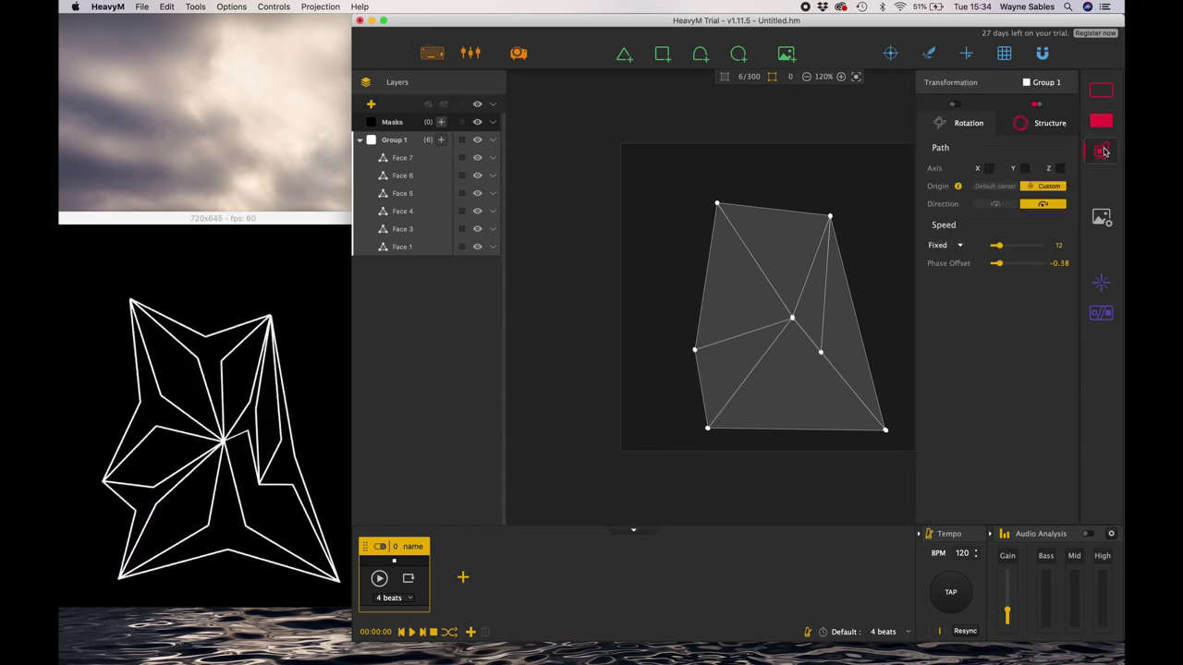
left_click(1036, 120)
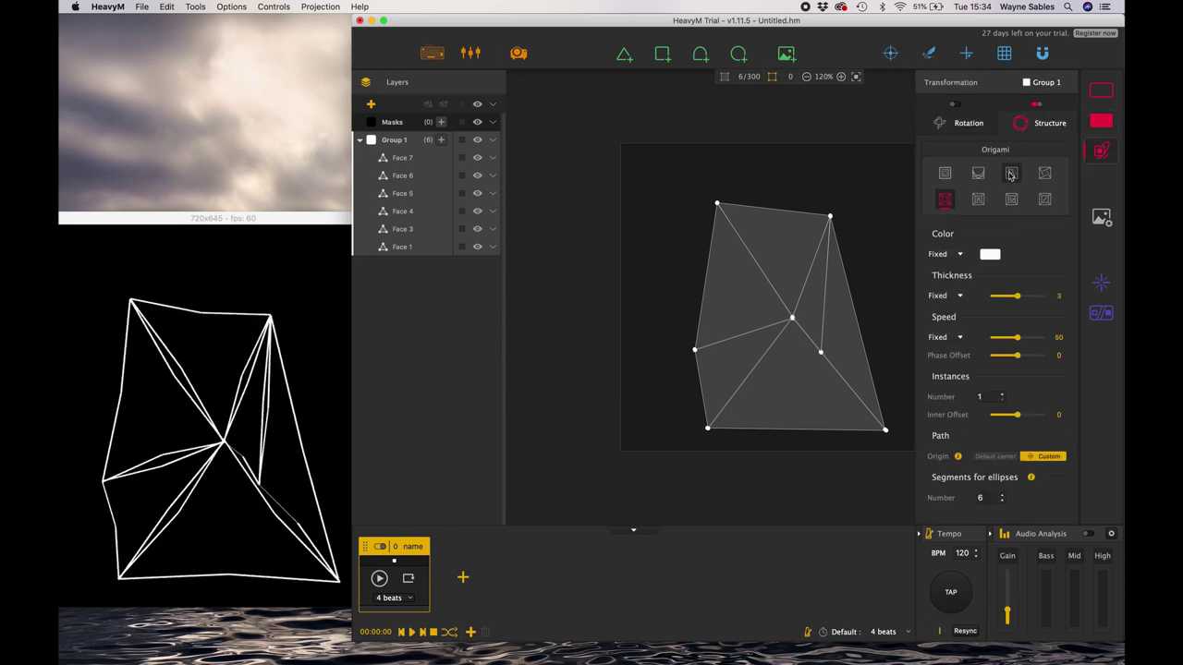
left_click(945, 175)
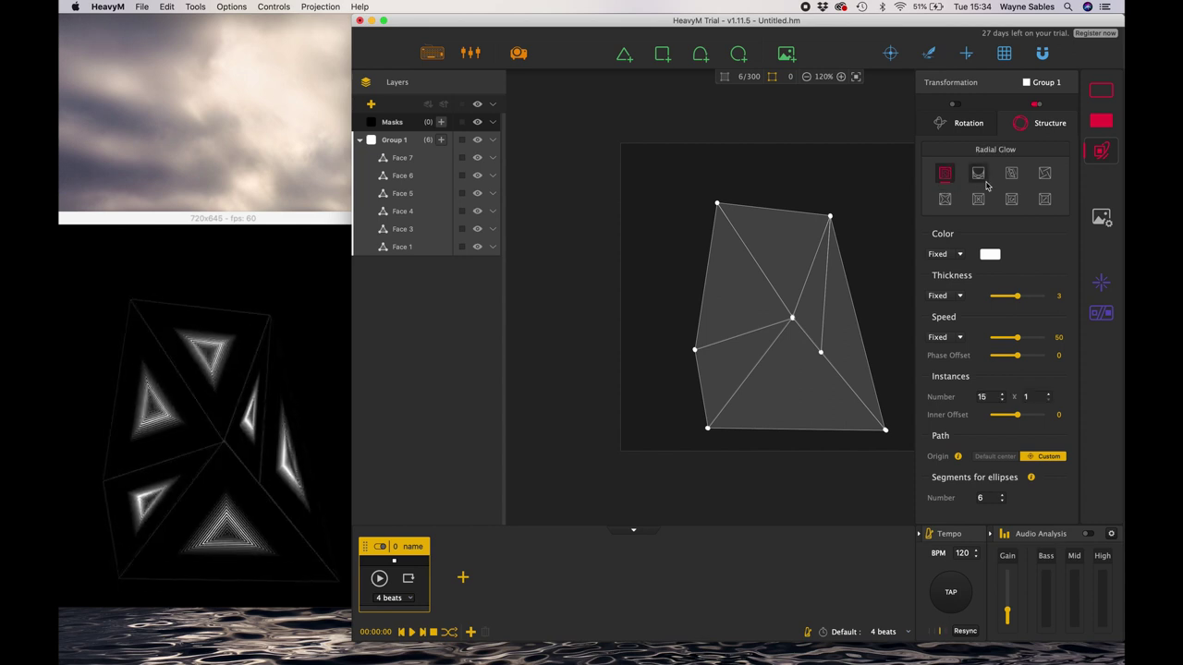
- Try Elastic Rotation and Elastic Scale, return to Radial Glow, and select Face 7
left_click(1011, 200)
left_click(1045, 200)
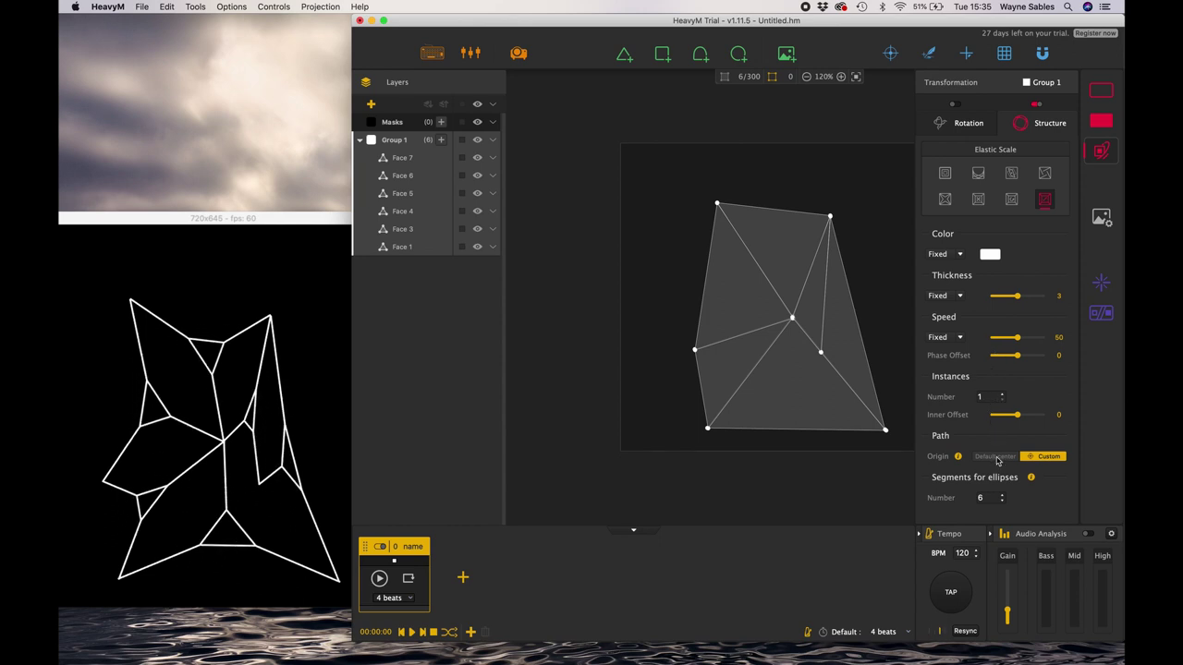
left_click(947, 174)
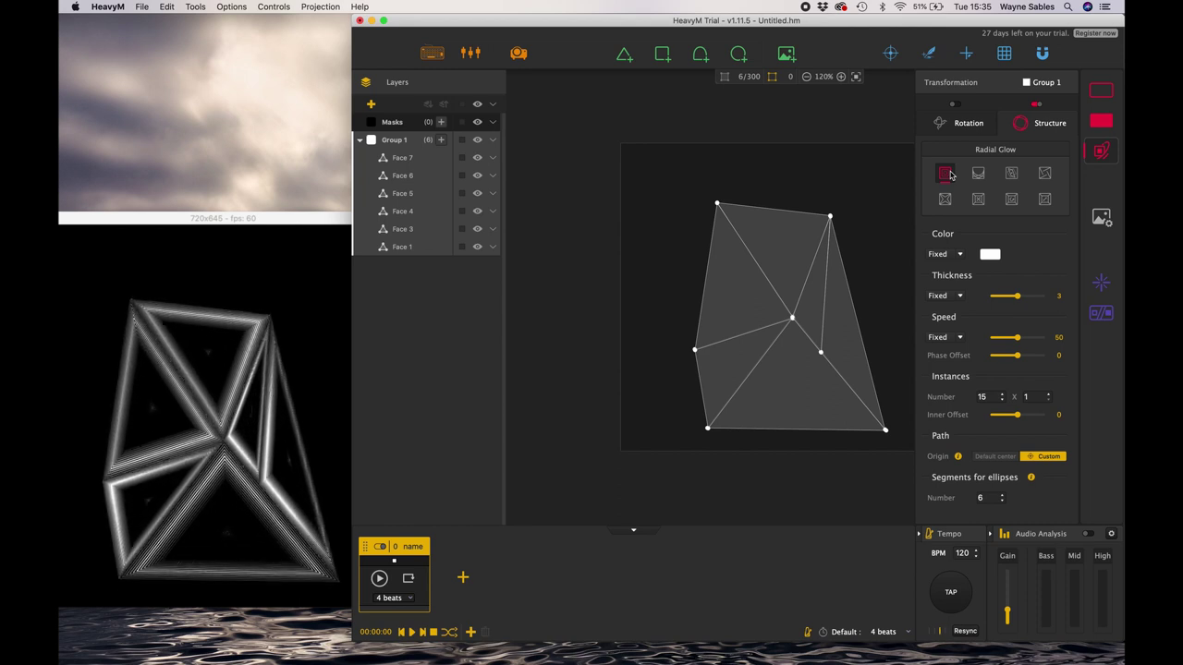
left_click(406, 157)
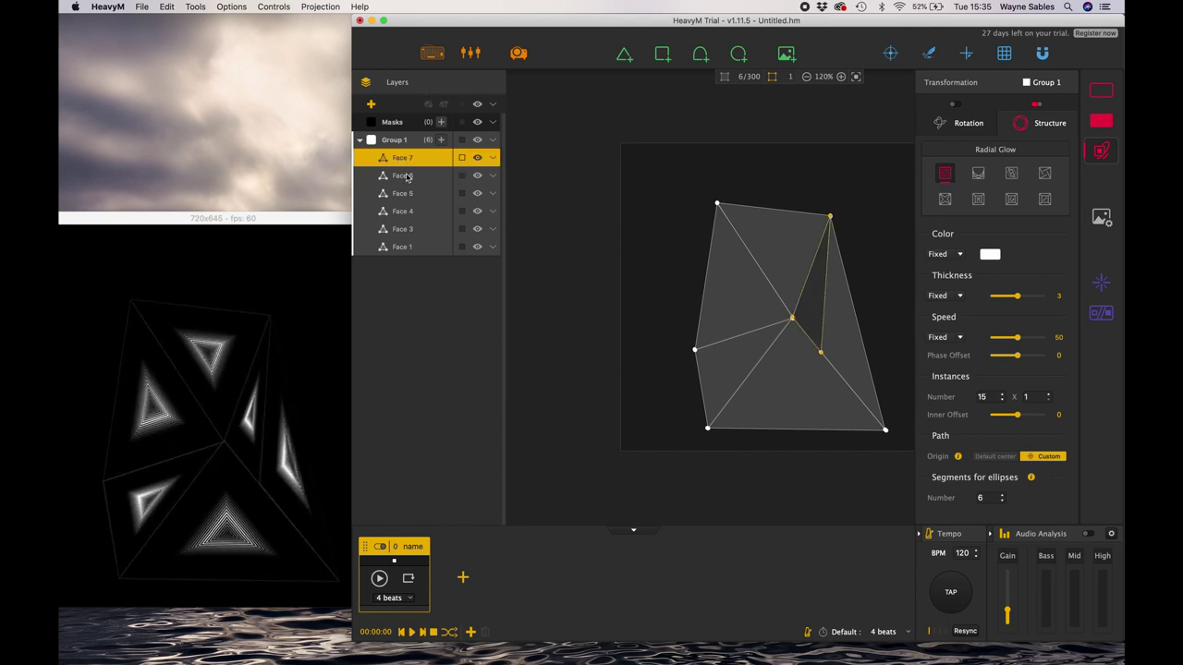
left_click(478, 158)
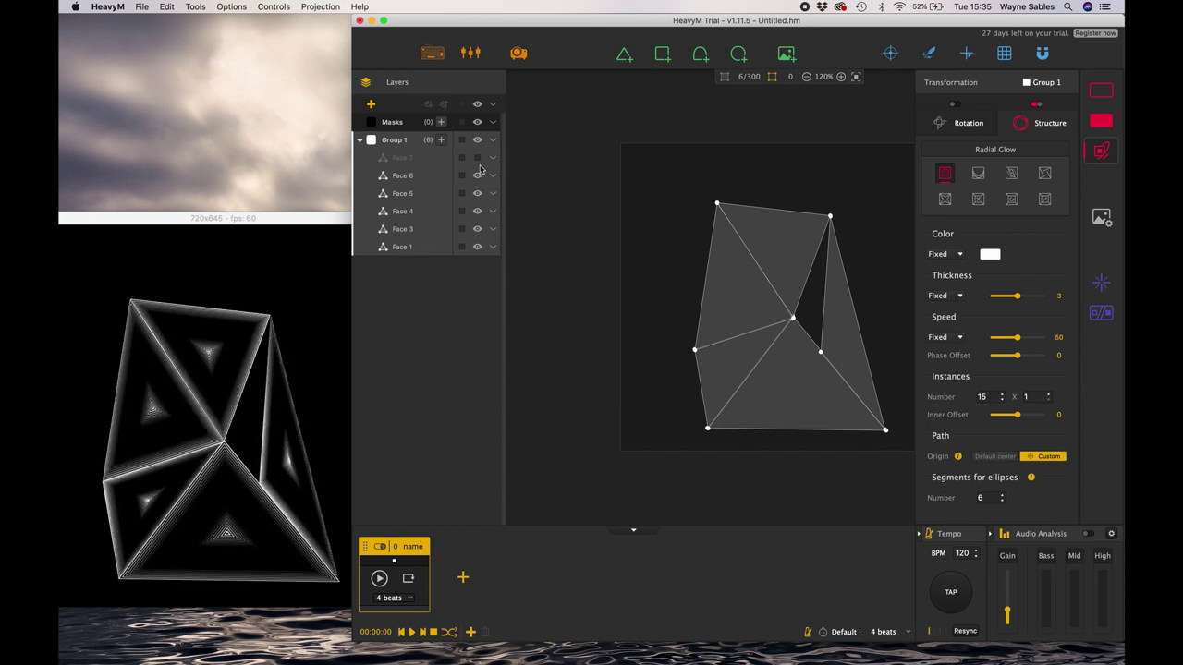
left_click(477, 194)
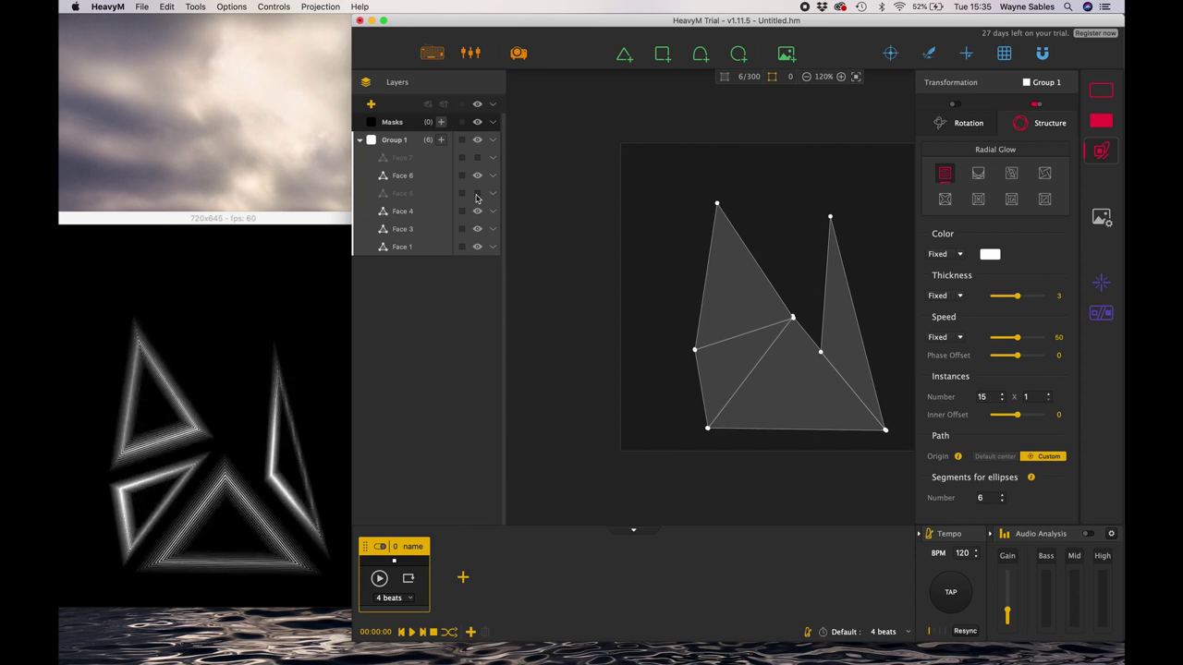
left_click(478, 159)
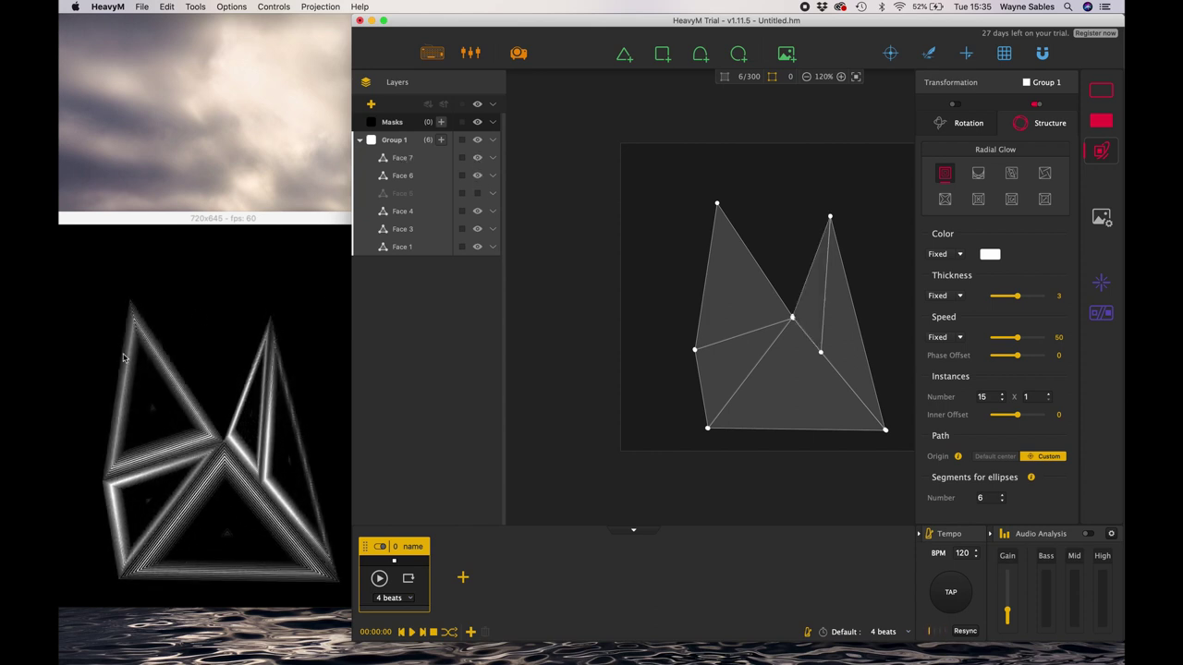
left_click(477, 195)
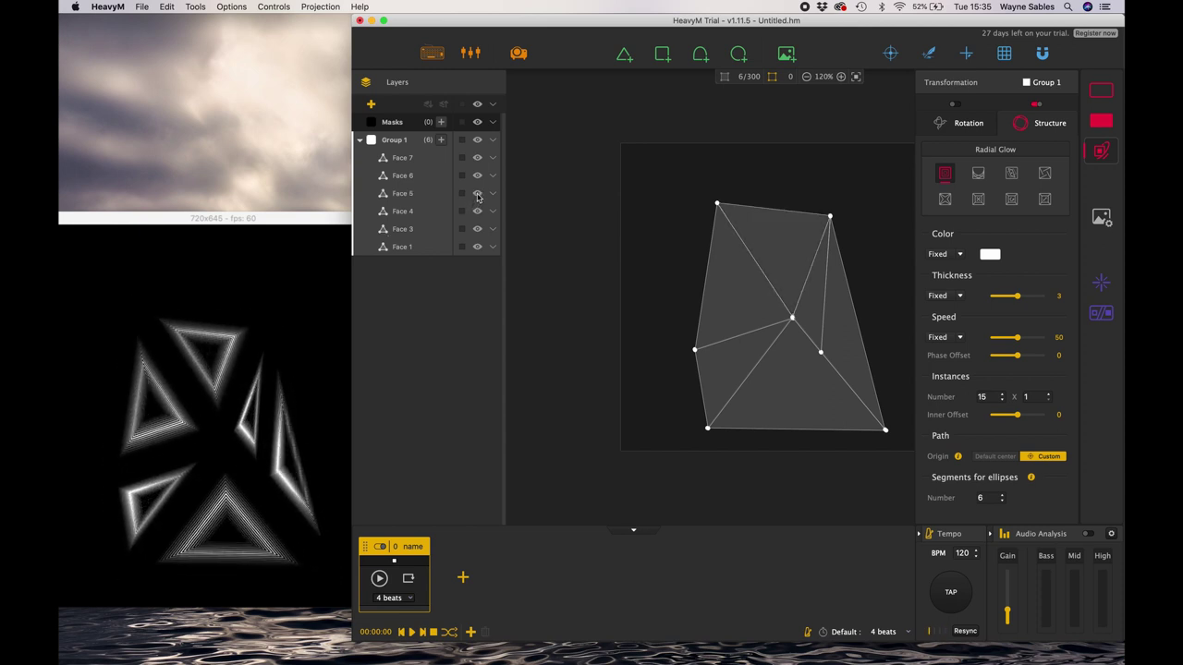